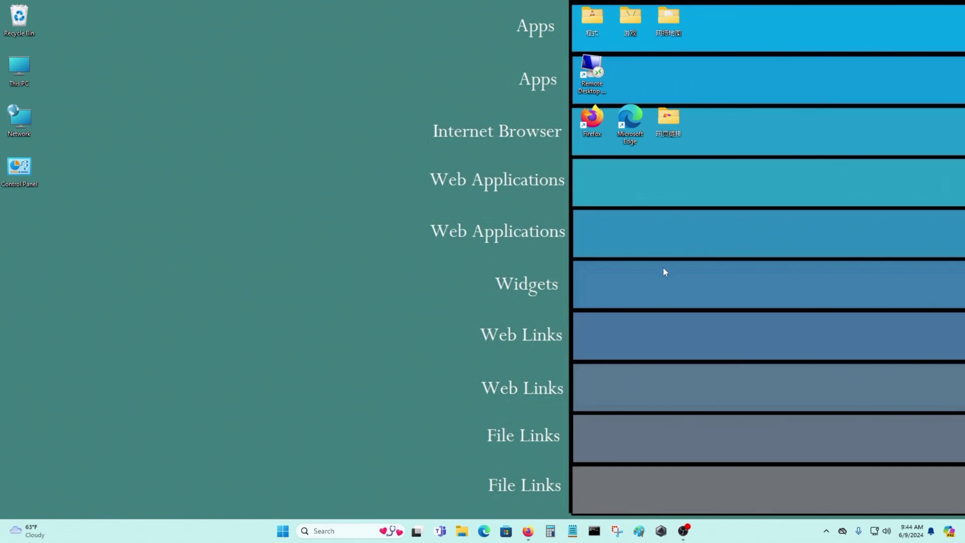
Open the APKPure website from the Google results in Firefox to view its app download, and minimize the browser.
{"action": "left_click", "coordinate": [527, 530]}
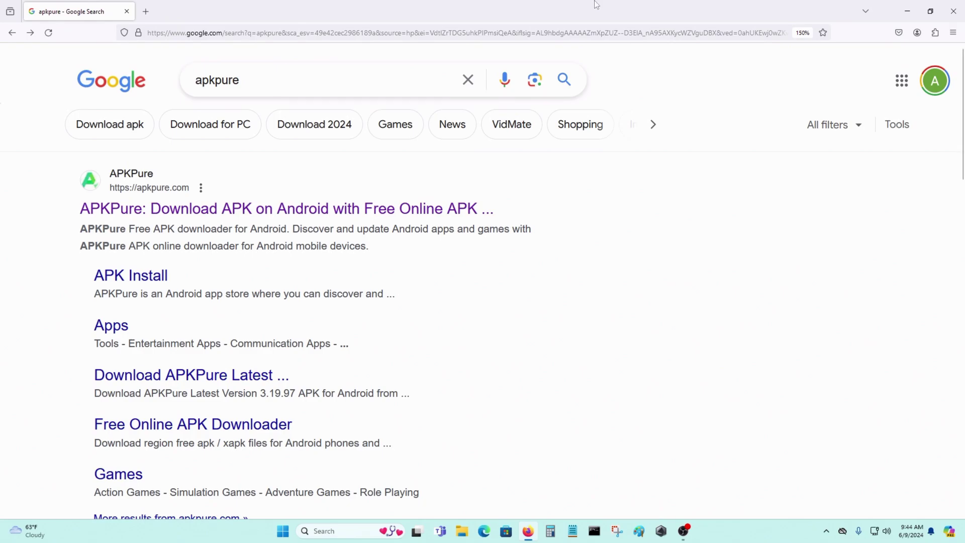
{"action": "left_click", "coordinate": [371, 213]}
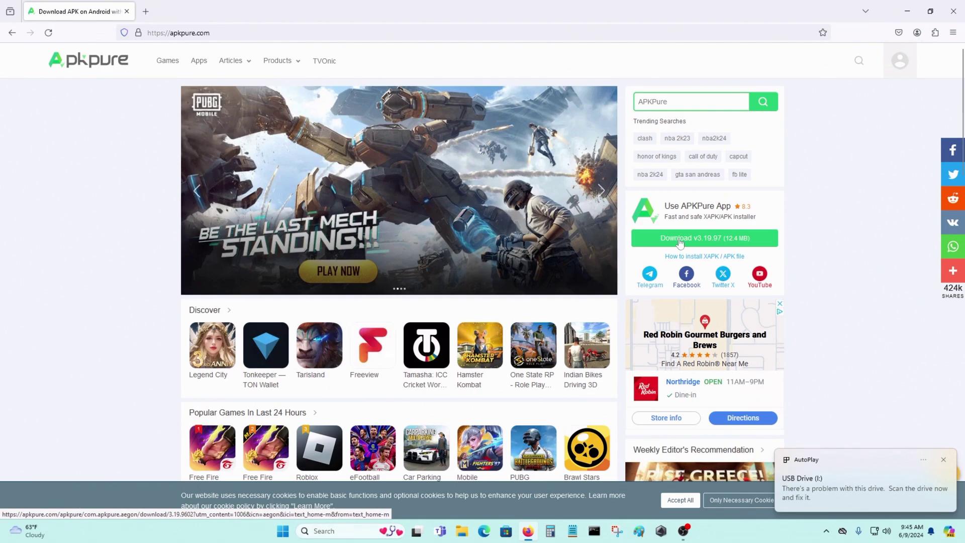
{"action": "left_click", "coordinate": [907, 11]}
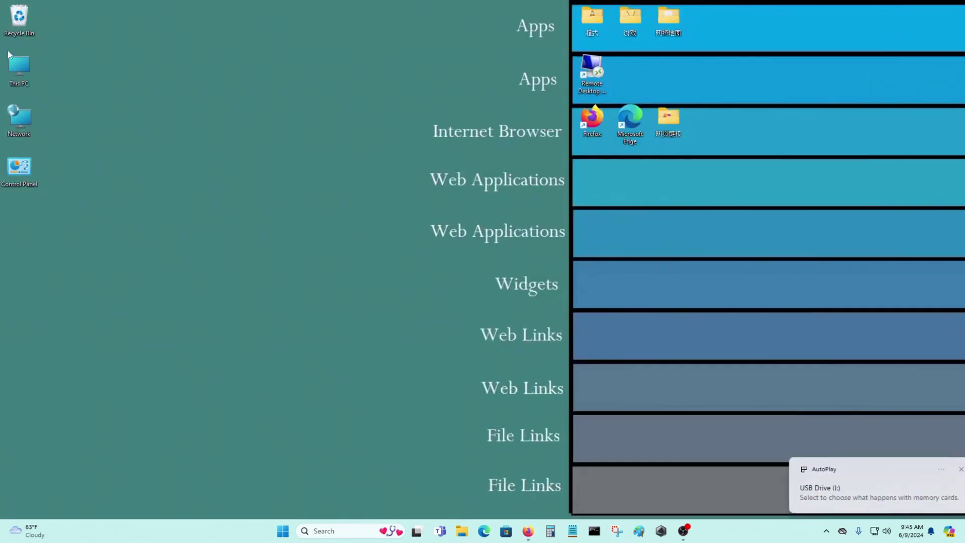
Open the Uploads folder on USB Drive (I:) in File Explorer.
{"action": "double_click", "coordinate": [21, 71]}
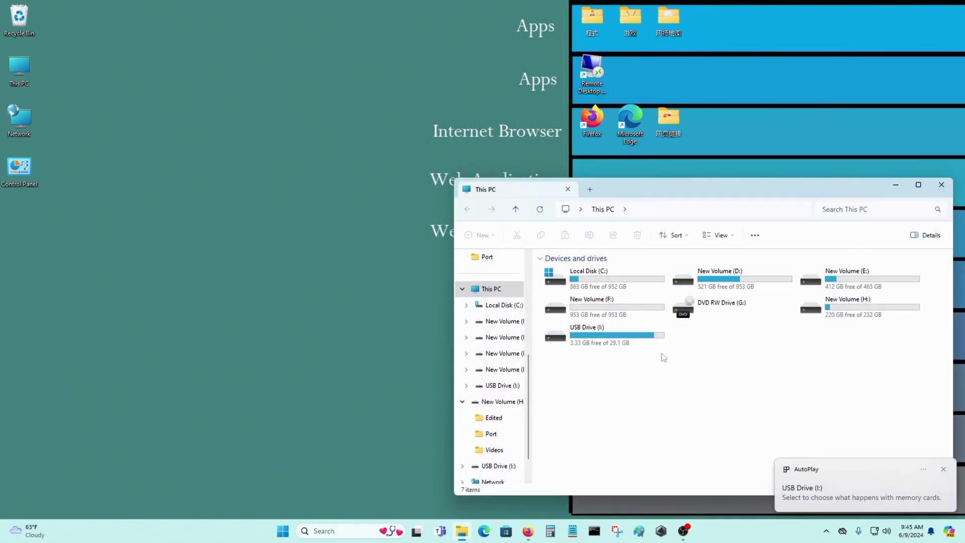
{"action": "double_click", "coordinate": [628, 340]}
{"action": "scroll", "coordinate": [635, 342], "scroll_direction": "down", "scroll_amount": 2}
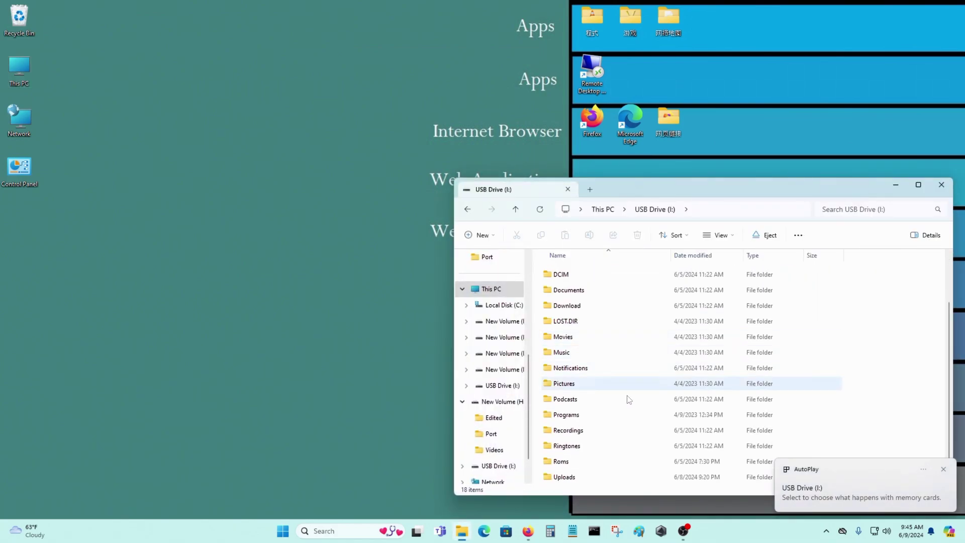
{"action": "double_click", "coordinate": [564, 478]}
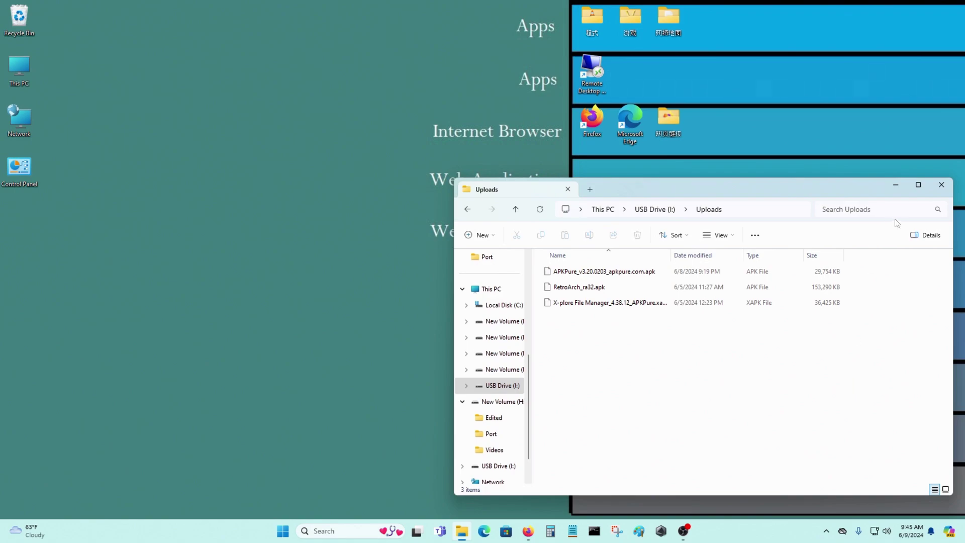
Permanently delete the X-plore File Manager XAPK file from the Uploads folder and close the window.
{"action": "left_click", "coordinate": [748, 306]}
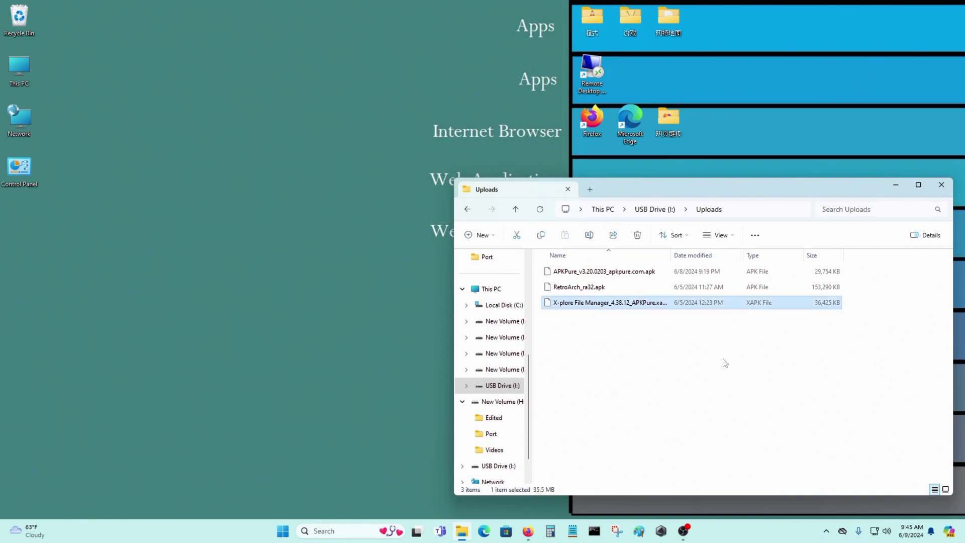
{"action": "key", "text": "Delete"}
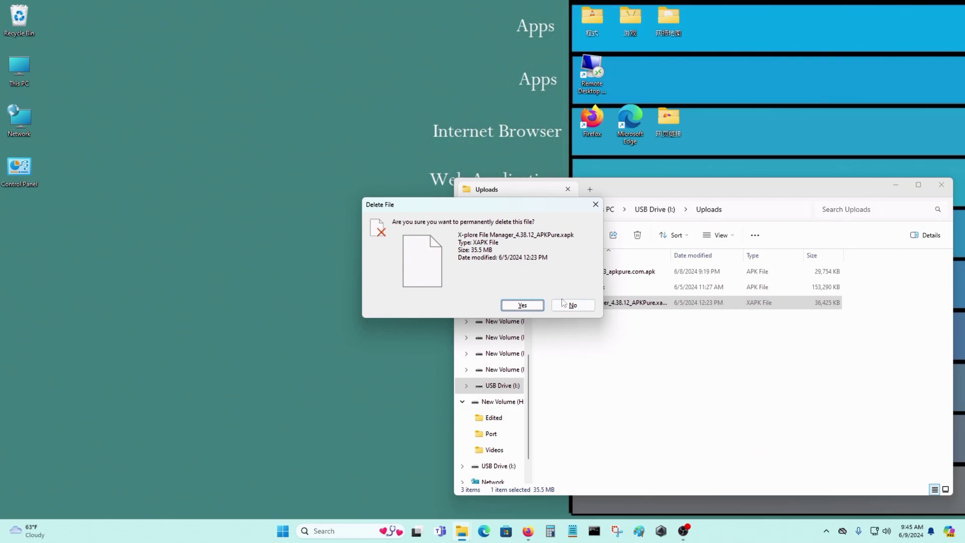
{"action": "left_click", "coordinate": [534, 305]}
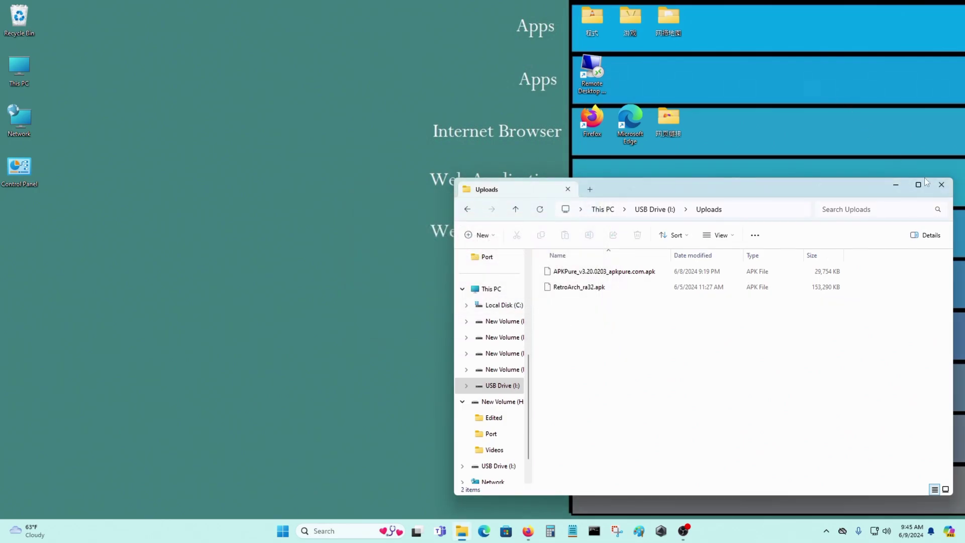
{"action": "left_click", "coordinate": [941, 184]}
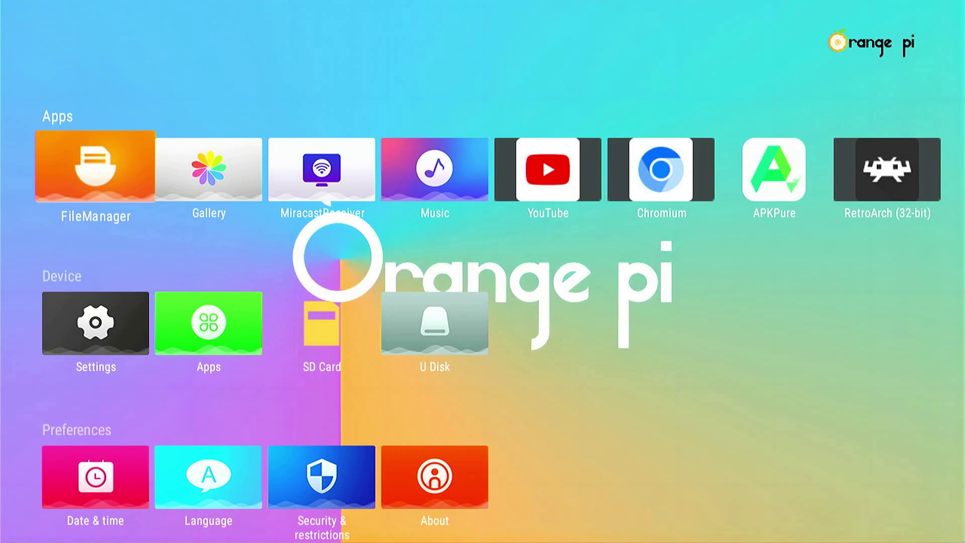
On the Orange Pi, open FileManager and go to the Uploads folder on the USB drive.
{"action": "key", "text": "Right"}
{"action": "key", "text": "Left"}
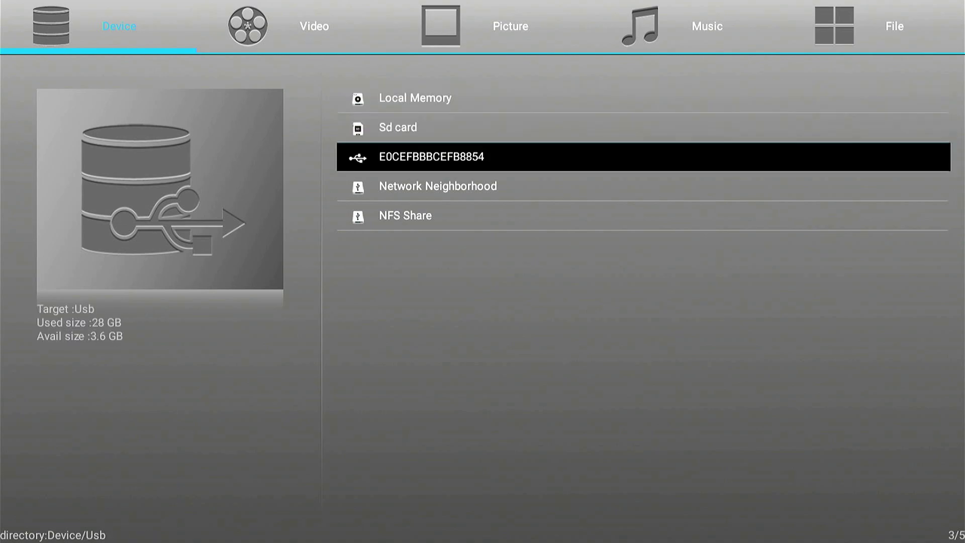
{"action": "key", "text": "Return"}
{"action": "key", "text": "Down"}
{"action": "key", "text": "Down"}
{"action": "key", "text": "Down"}
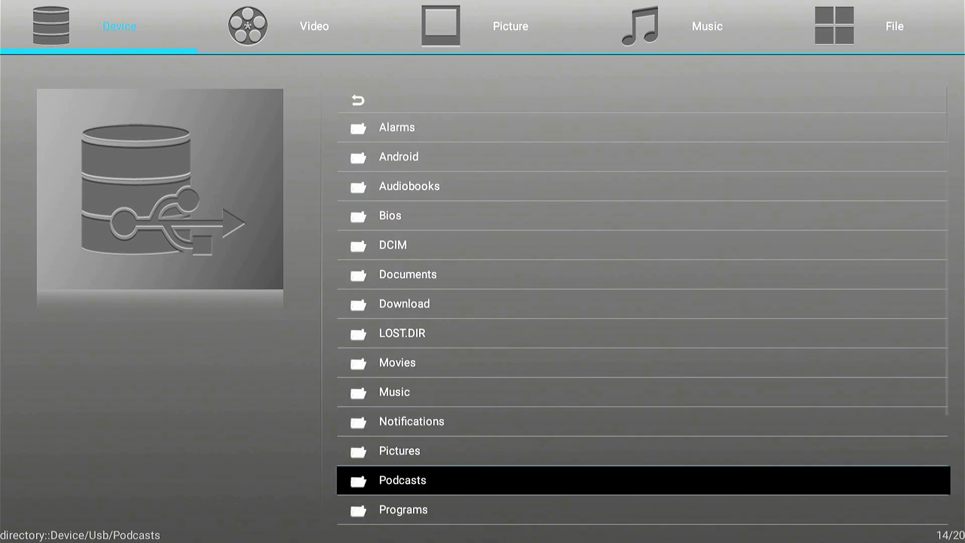
{"action": "key", "text": "Down"}
{"action": "key", "text": "Down"}
{"action": "key", "text": "Down"}
{"action": "key", "text": "Down"}
{"action": "key", "text": "Down"}
{"action": "key", "text": "Down"}
{"action": "key", "text": "Down"}
{"action": "key", "text": "Down"}
{"action": "key", "text": "Down"}
{"action": "key", "text": "Down"}
{"action": "key", "text": "Down"}
{"action": "key", "text": "Down"}
{"action": "key", "text": "Down"}
{"action": "key", "text": "Down"}
{"action": "key", "text": "Down"}
{"action": "key", "text": "Down"}
{"action": "key", "text": "Return"}
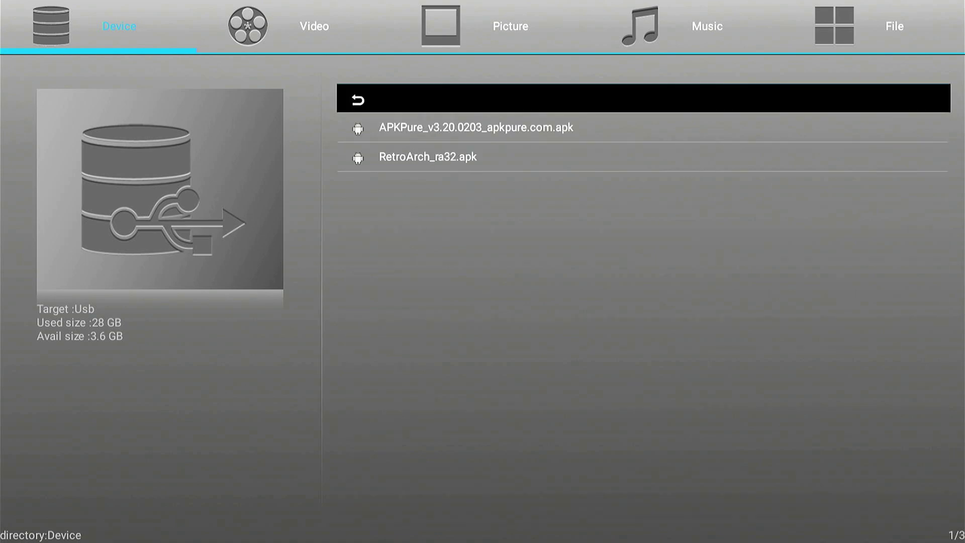
Open APKPure_v3.20.0203_apkpure.com.apk with APKPure and grant the requested all files access permission.
{"action": "key", "text": "Down"}
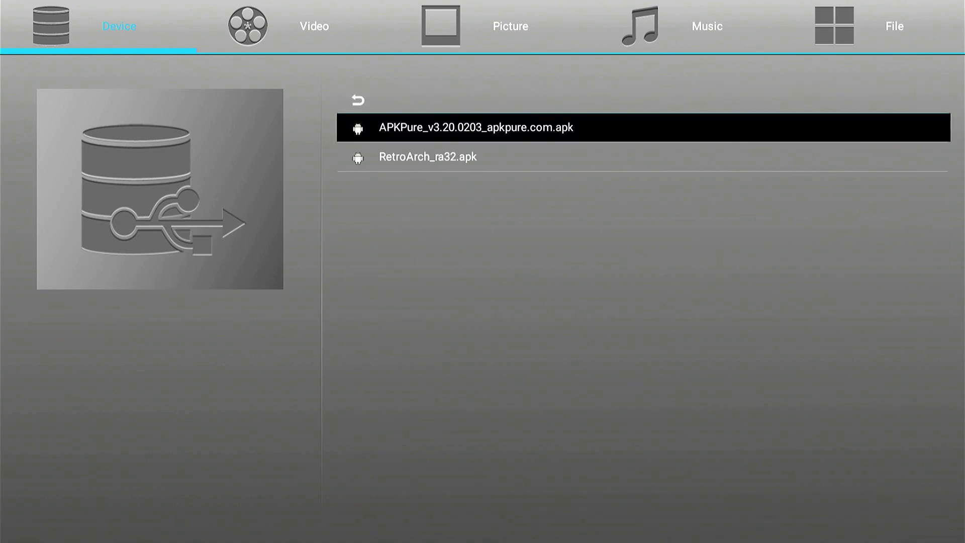
{"action": "key", "text": "Return"}
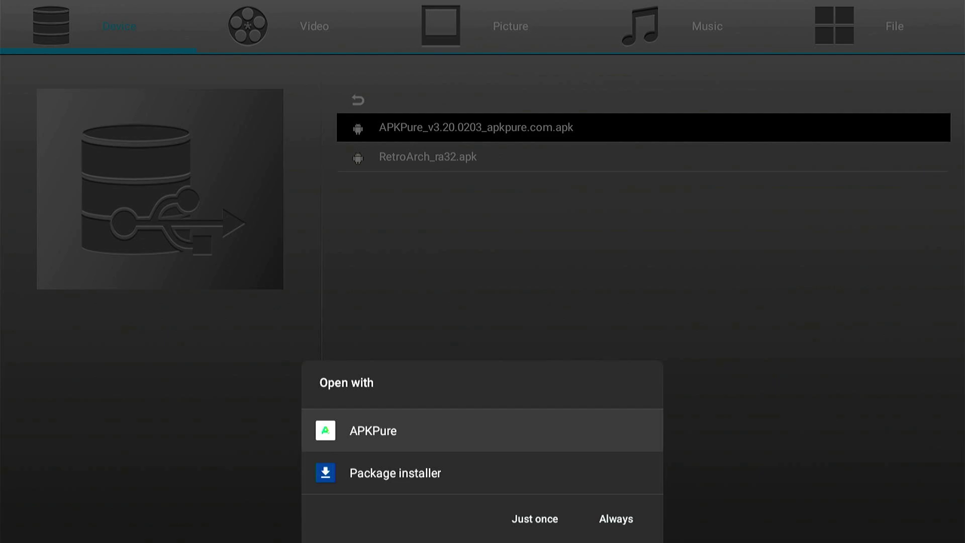
{"action": "key", "text": "Down"}
{"action": "key", "text": "Up"}
{"action": "key", "text": "Return"}
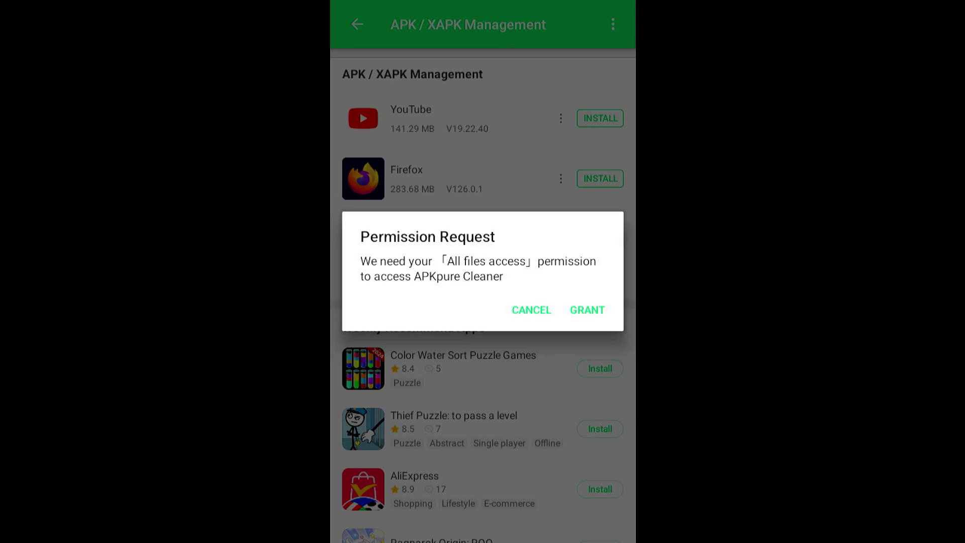
{"action": "left_click", "coordinate": [582, 313]}
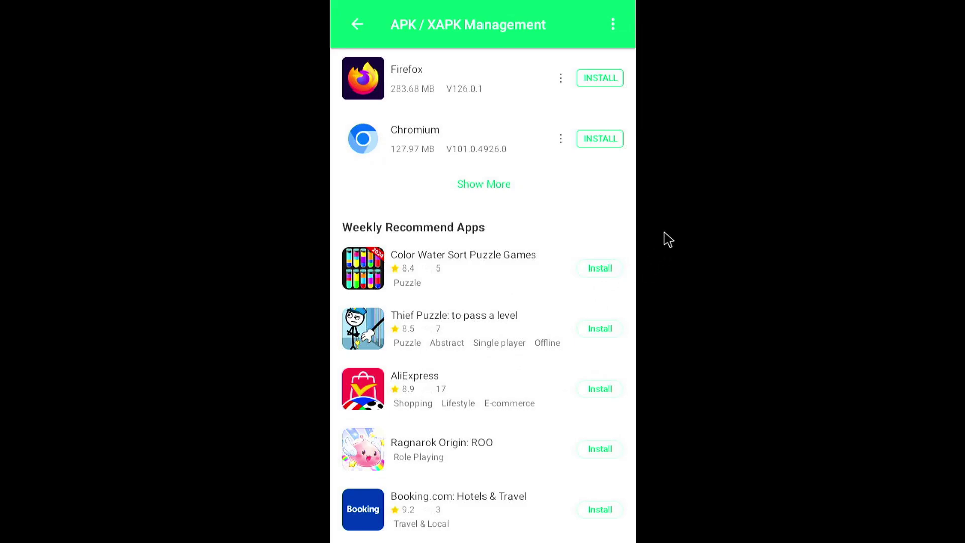
Exit APKPure and the file manager to return to the Orange Pi home screen.
{"action": "key", "text": "Escape"}
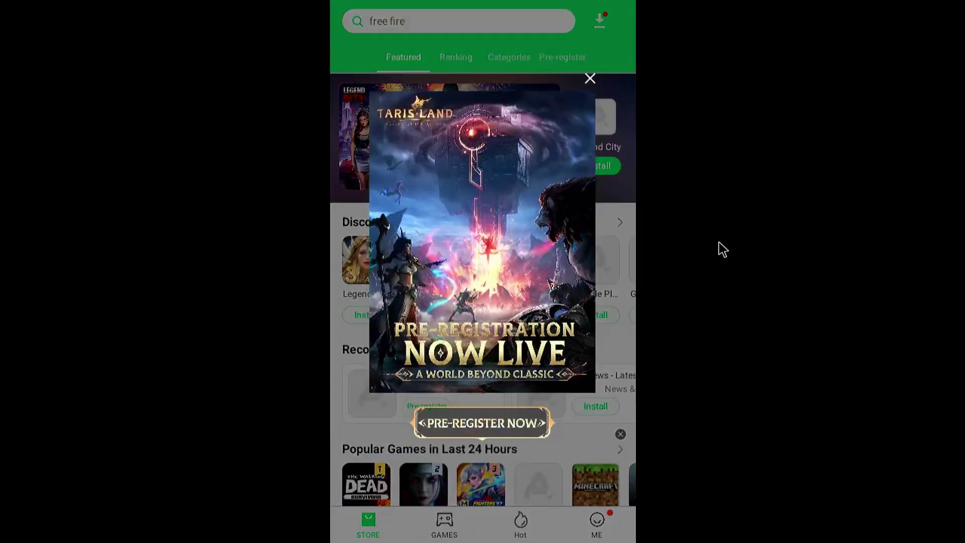
{"action": "key", "text": "Escape"}
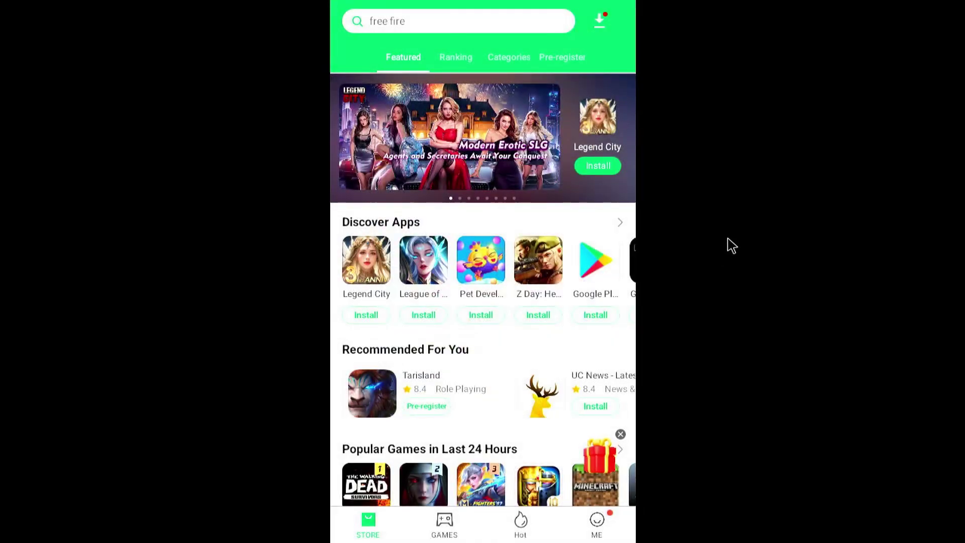
{"action": "key", "text": "Escape"}
{"action": "key", "text": "Escape"}
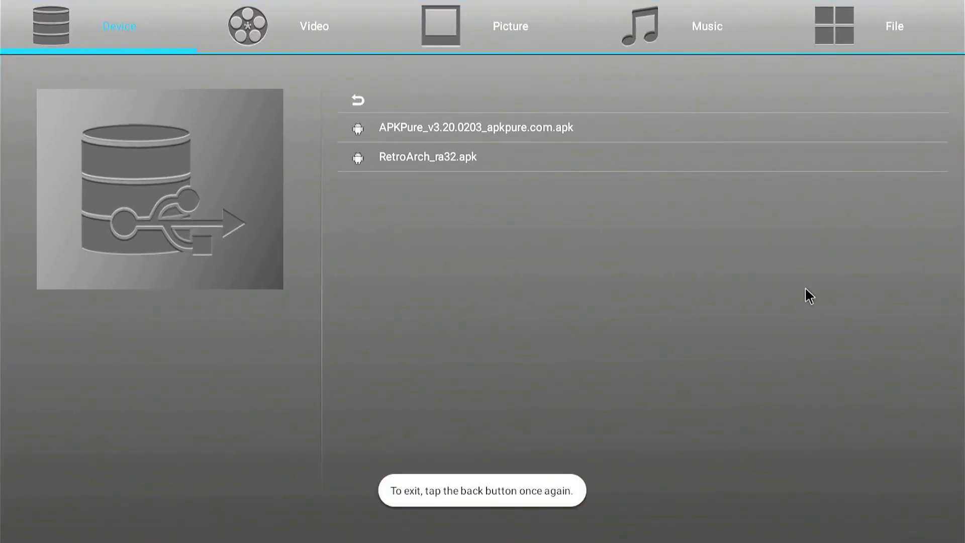
{"action": "key", "text": "Escape"}
{"action": "key", "text": "Escape"}
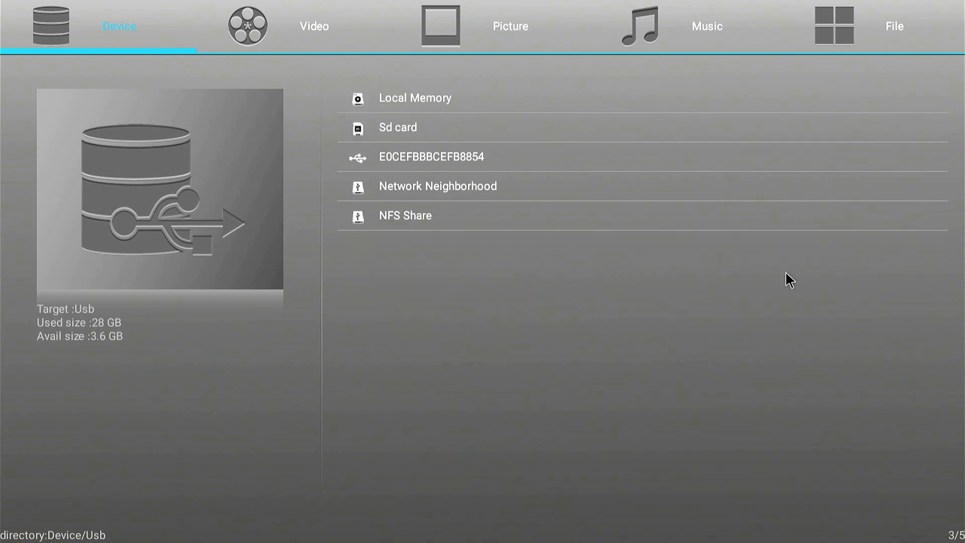
{"action": "key", "text": "Escape"}
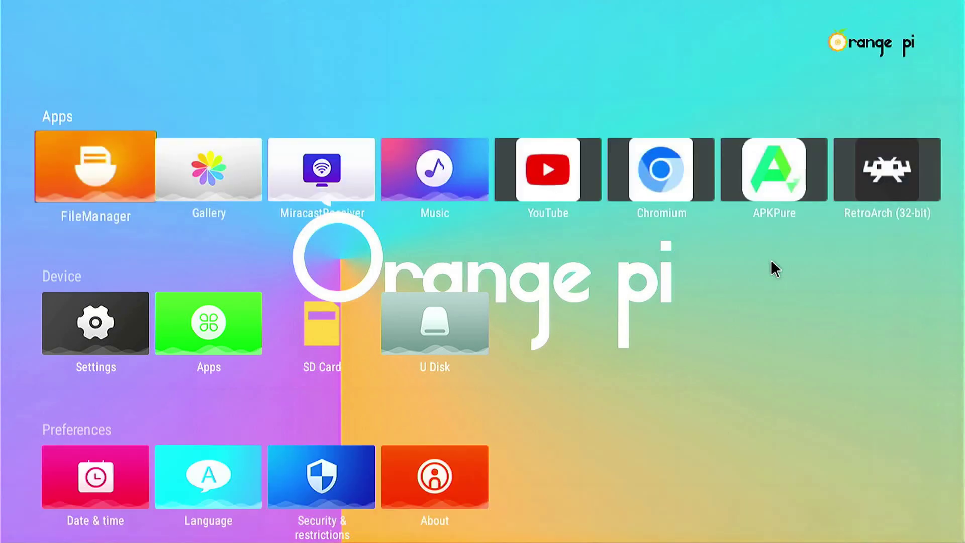
Launch APKPure from the home screen's Apps row and dismiss the Tarisland pre-registration ad.
{"action": "key", "text": "Right"}
{"action": "key", "text": "Right"}
{"action": "key", "text": "Right"}
{"action": "key", "text": "Right"}
{"action": "key", "text": "Right"}
{"action": "key", "text": "Right"}
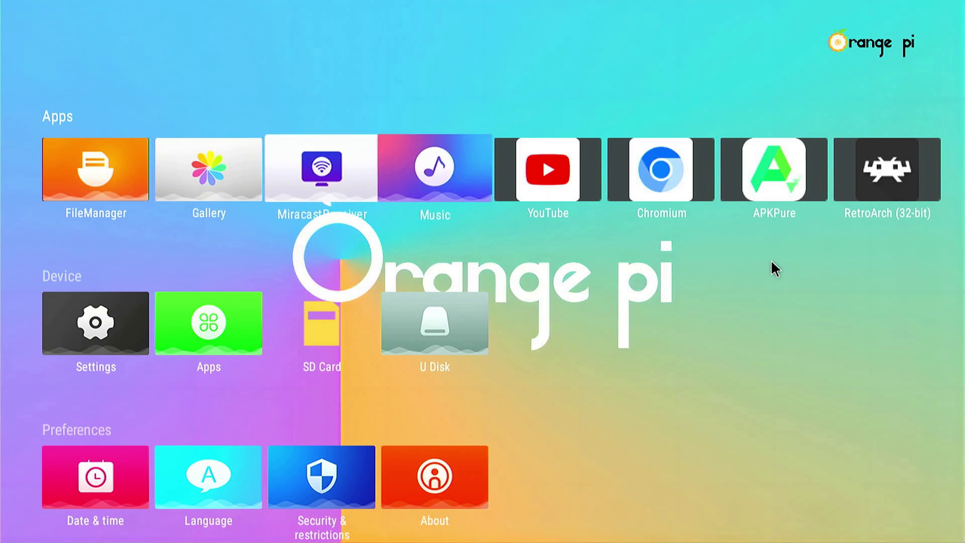
{"action": "key", "text": "Left"}
{"action": "key", "text": "Right"}
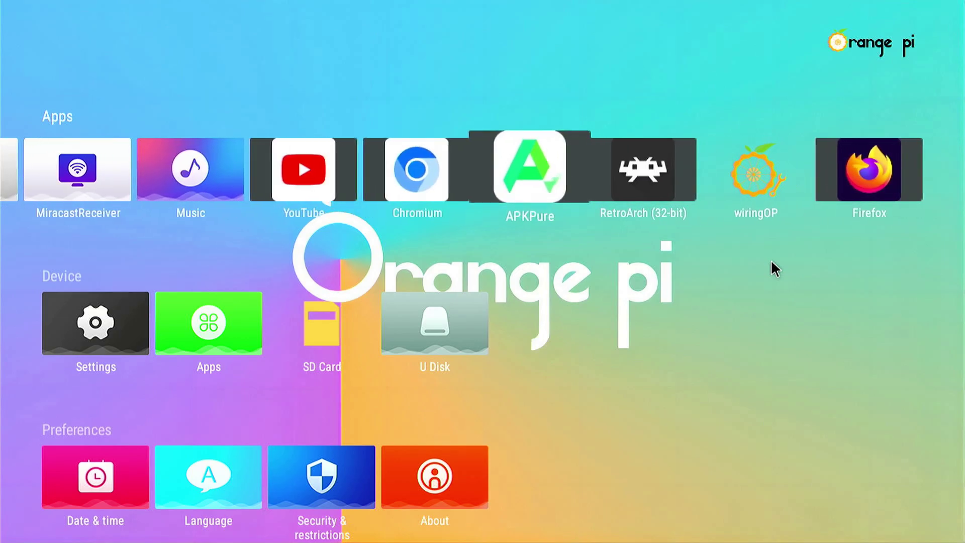
{"action": "key", "text": "Return"}
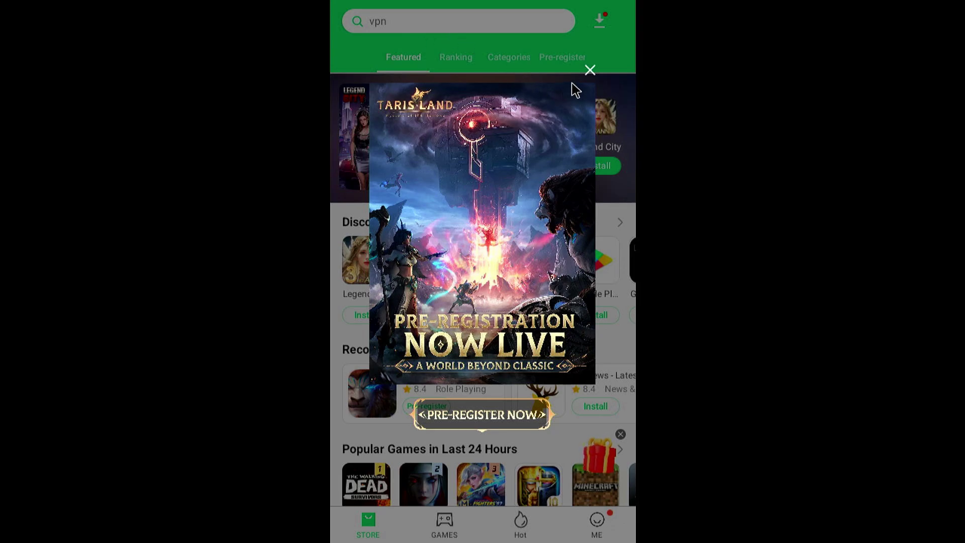
{"action": "left_click", "coordinate": [590, 69]}
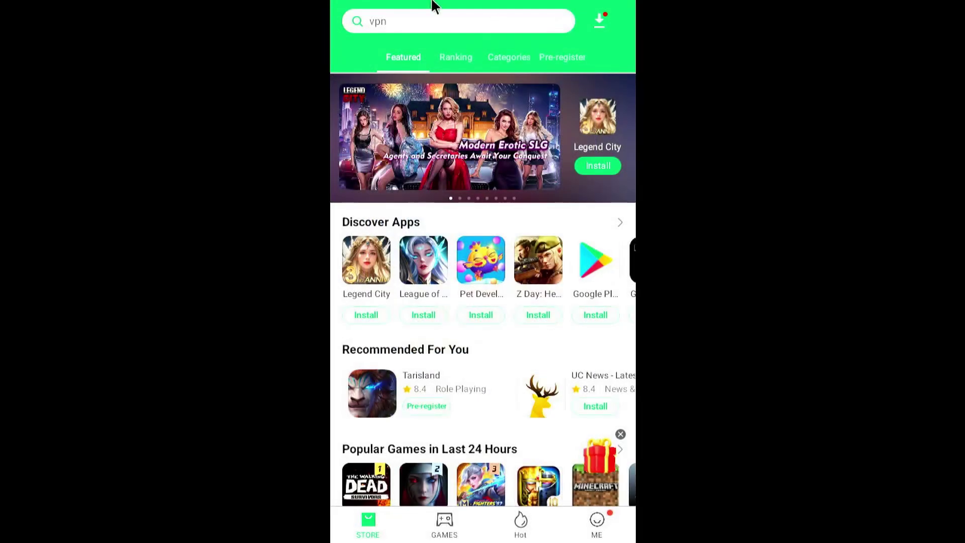
Search APKPure for "mozilla", view the Firefox app page, and go back to the results.
{"action": "left_click", "coordinate": [404, 22]}
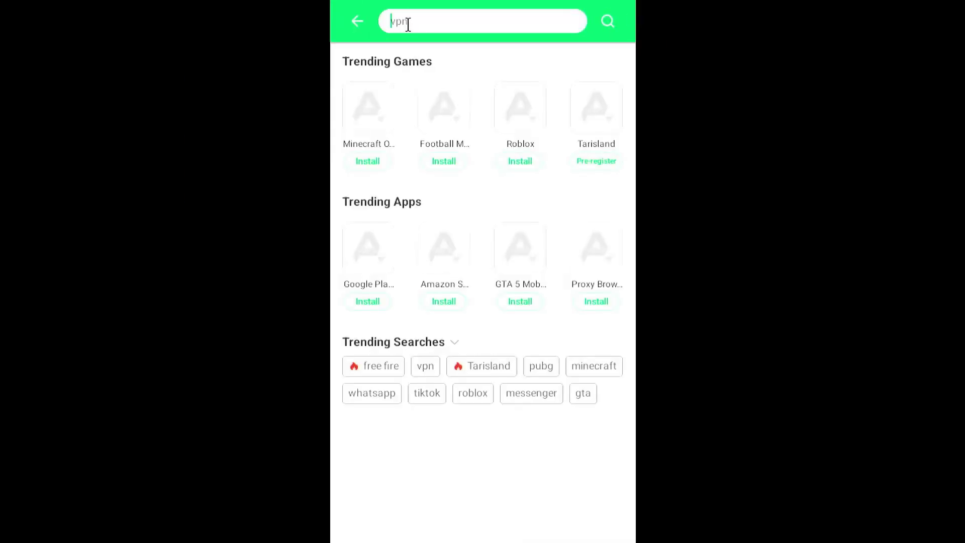
{"action": "type", "text": "m"}
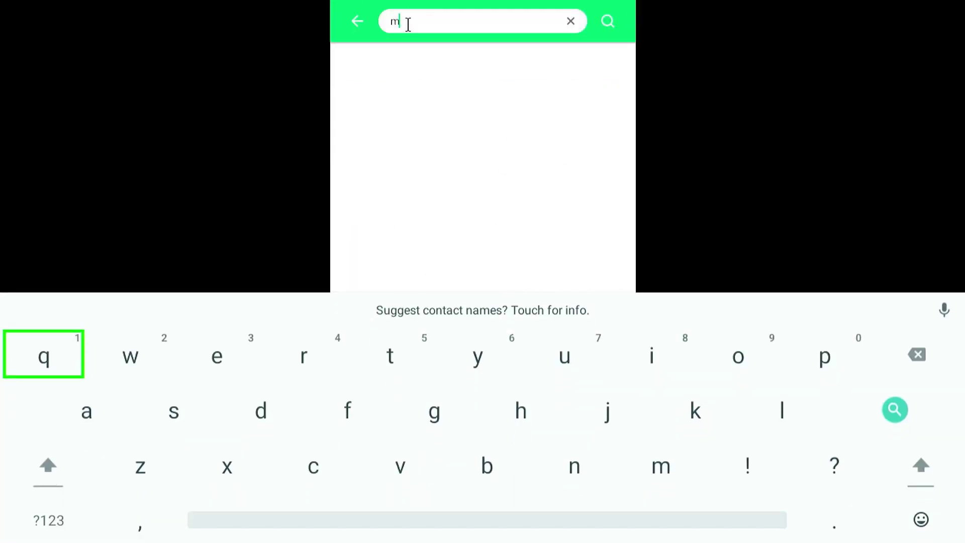
{"action": "type", "text": "ozilla"}
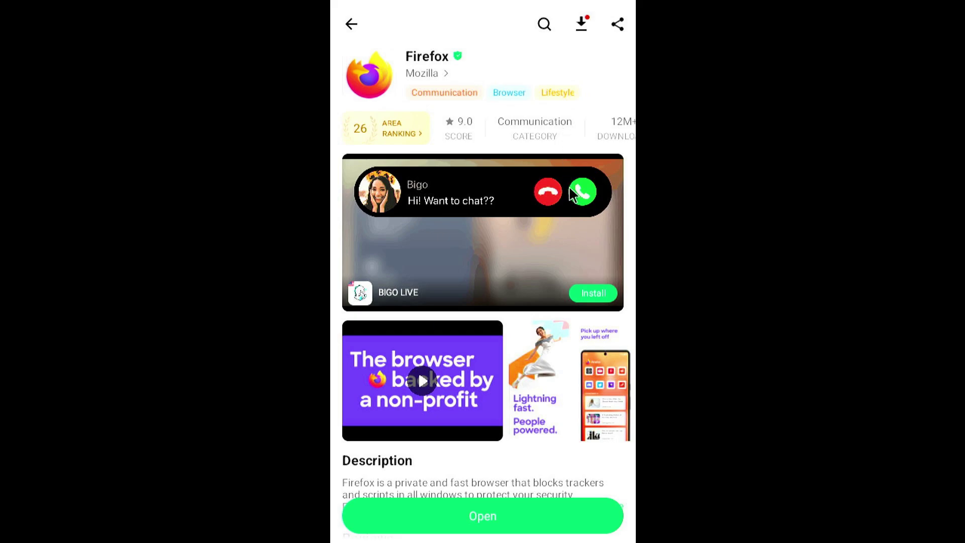
{"action": "left_click", "coordinate": [355, 24]}
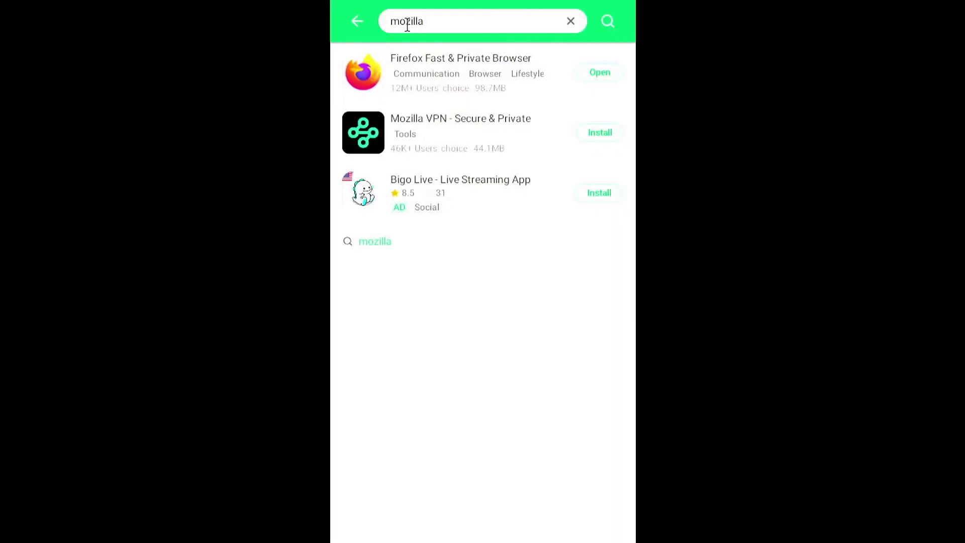
Replace the search term with "amazon" and look through the matching apps.
{"action": "double_click", "coordinate": [491, 30]}
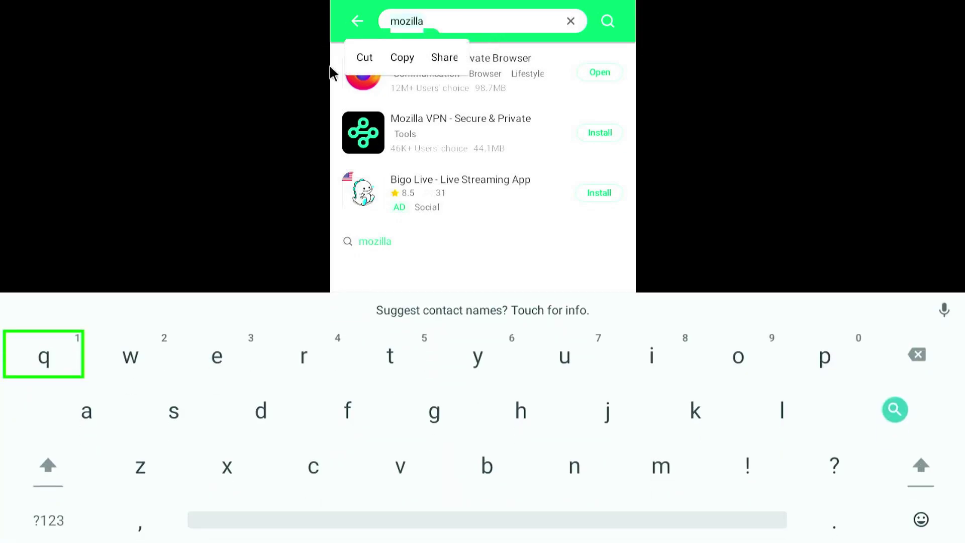
{"action": "type", "text": "you"}
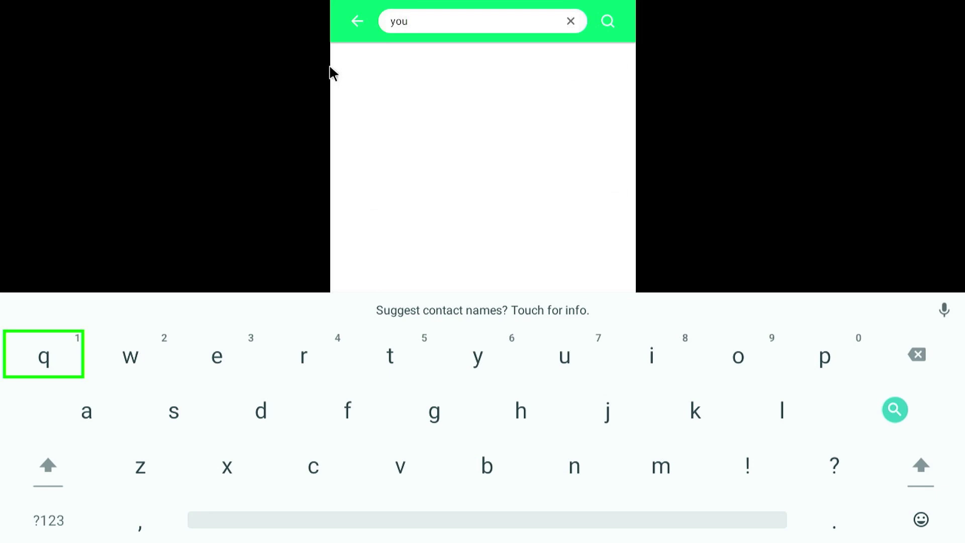
{"action": "key", "text": "BackSpace"}
{"action": "key", "text": "BackSpace"}
{"action": "key", "text": "BackSpace"}
{"action": "type", "text": "amazon"}
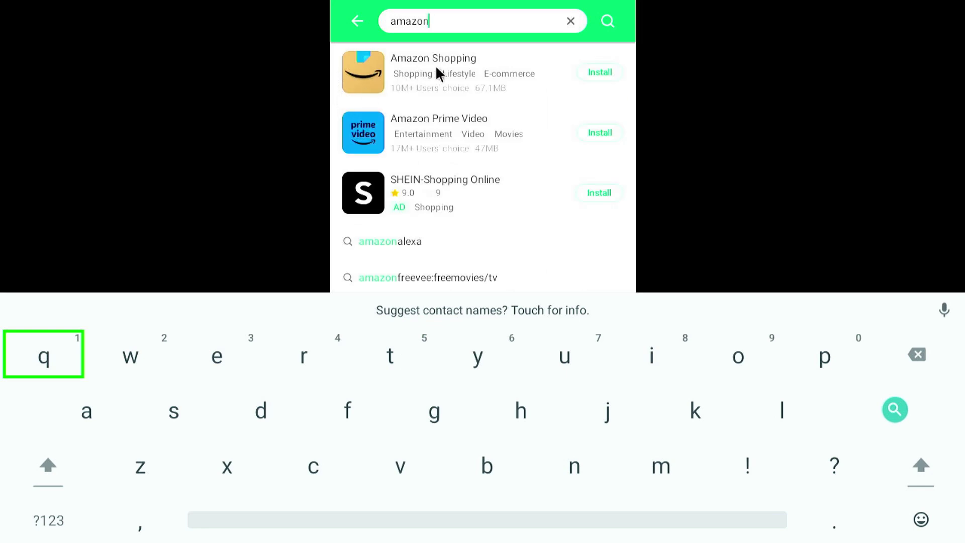
{"action": "scroll", "coordinate": [436, 80], "scroll_direction": "down", "scroll_amount": 4}
{"action": "scroll", "coordinate": [436, 82], "scroll_direction": "up", "scroll_amount": 5}
Leave the amazon search, look over APKPure's featured apps, and exit to the Orange Pi home screen.
{"action": "left_click", "coordinate": [355, 23]}
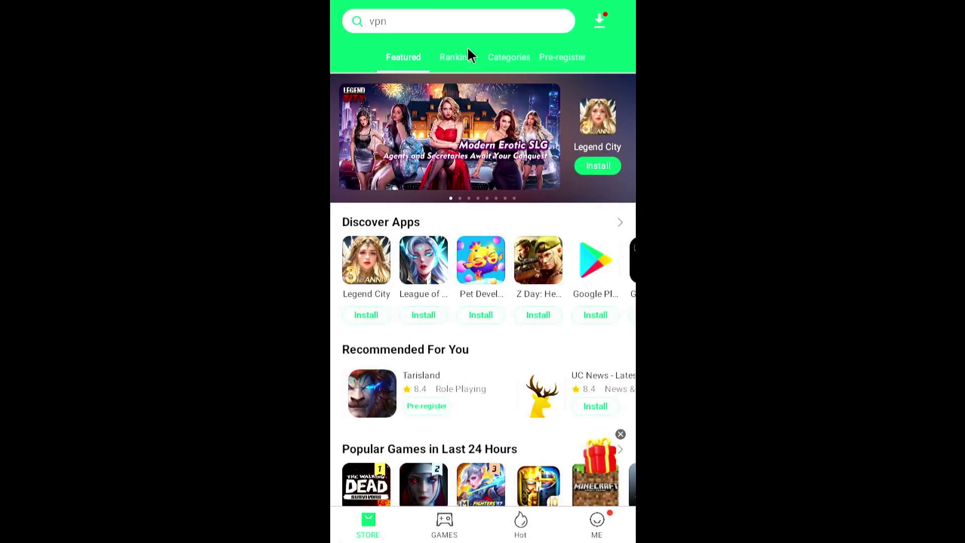
{"action": "scroll", "coordinate": [477, 186], "scroll_direction": "down", "scroll_amount": 10}
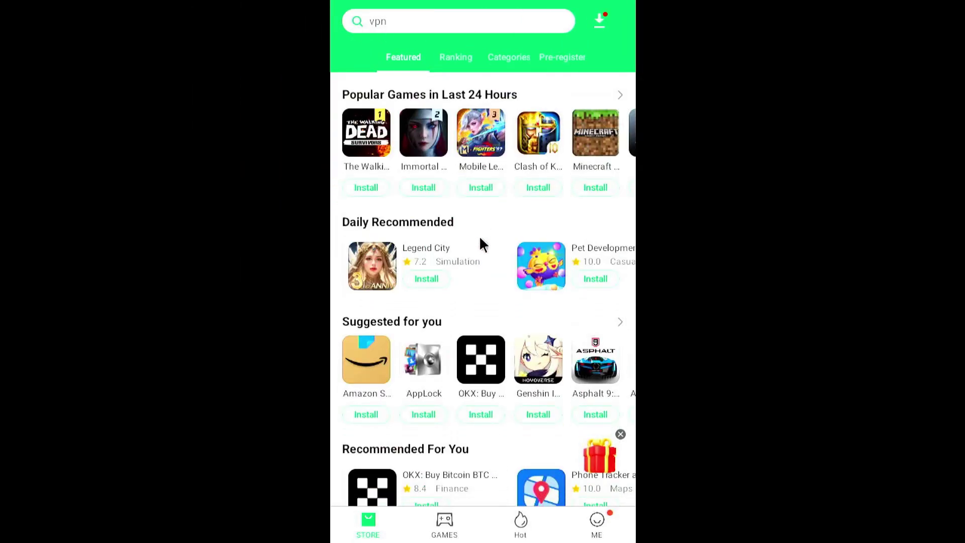
{"action": "scroll", "coordinate": [480, 239], "scroll_direction": "up", "scroll_amount": 10}
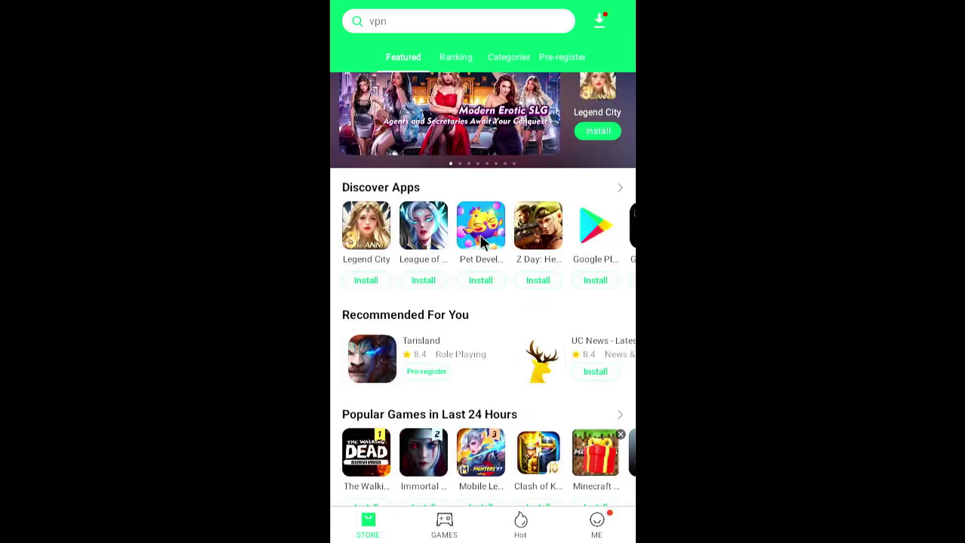
{"action": "right_click", "coordinate": [800, 225]}
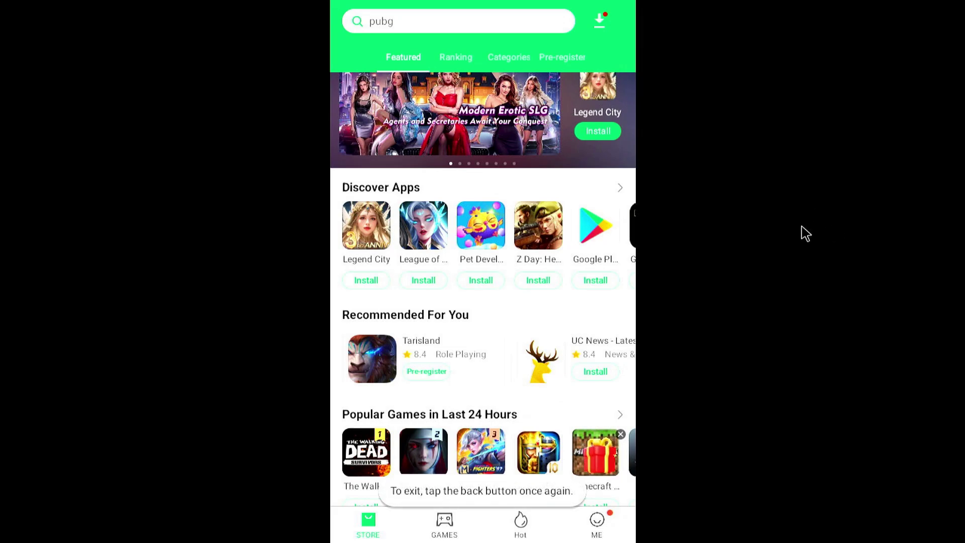
{"action": "right_click", "coordinate": [802, 230]}
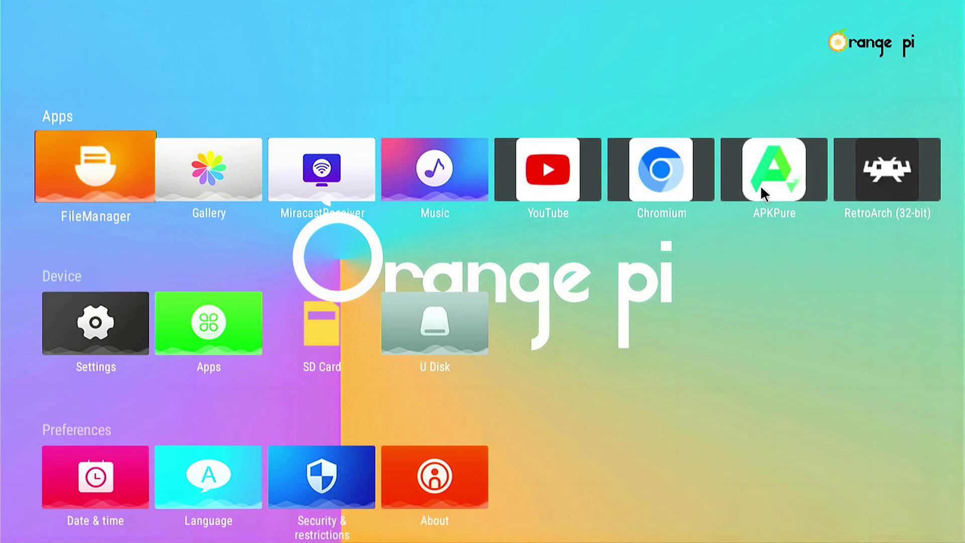
Look through the home screen's Apps row as far as RetroArch and return to FileManager.
{"action": "key", "text": "Right"}
{"action": "key", "text": "Right"}
{"action": "key", "text": "Right"}
{"action": "key", "text": "Right"}
{"action": "key", "text": "Right"}
{"action": "key", "text": "Right"}
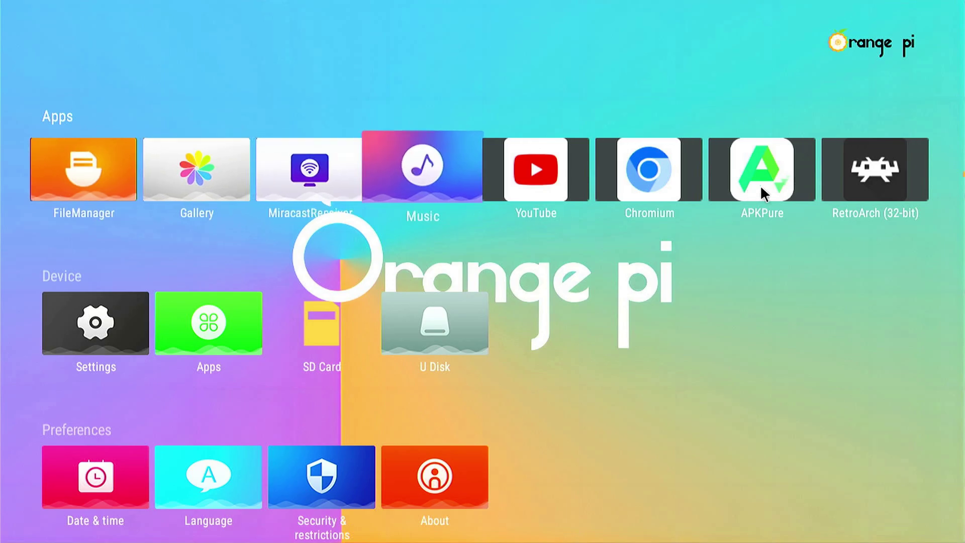
{"action": "key", "text": "Right"}
{"action": "key", "text": "Left"}
{"action": "key", "text": "Left"}
{"action": "key", "text": "Right"}
{"action": "key", "text": "Right"}
{"action": "key", "text": "Right"}
{"action": "key", "text": "Right"}
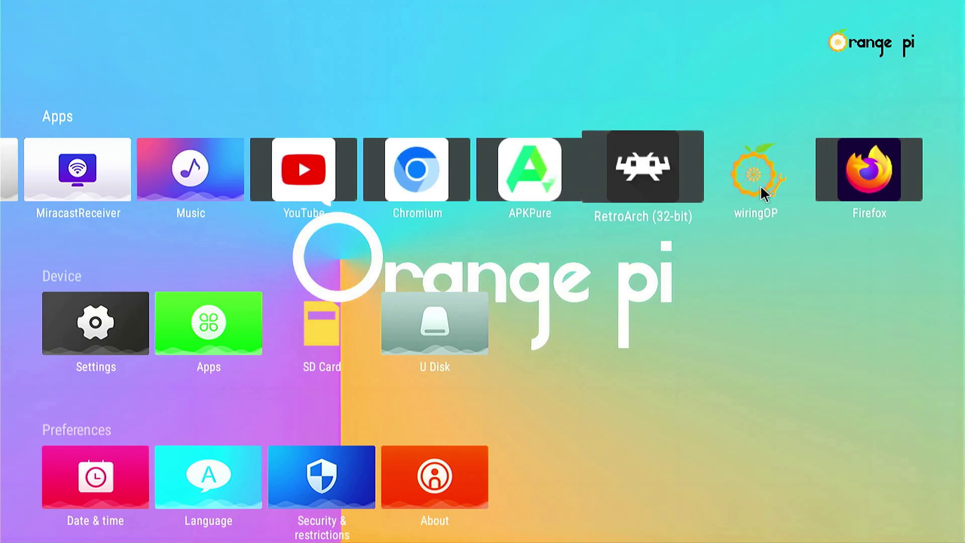
{"action": "key", "text": "Left"}
{"action": "key", "text": "Left"}
{"action": "key", "text": "Left"}
{"action": "key", "text": "Left"}
{"action": "key", "text": "Left"}
{"action": "key", "text": "Left"}
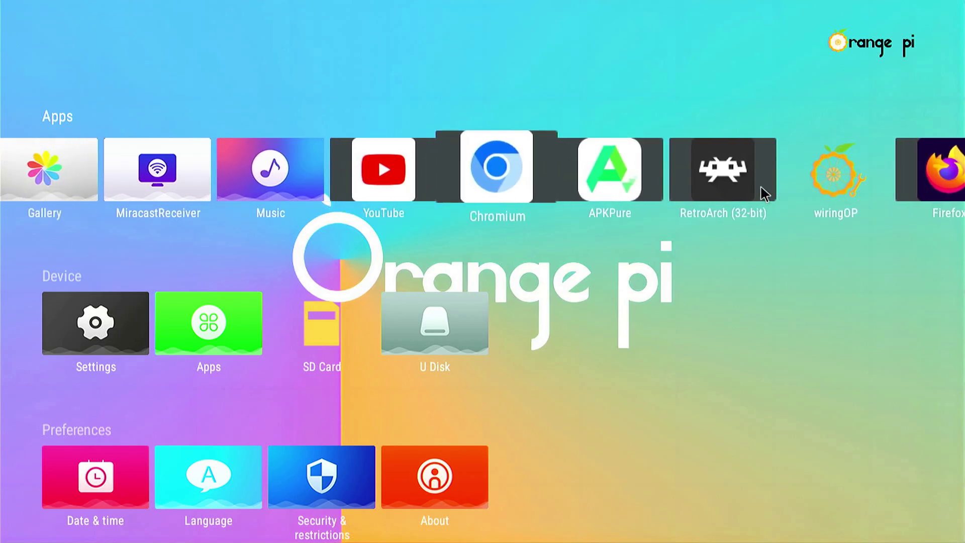
{"action": "key", "text": "Right"}
{"action": "key", "text": "Left"}
{"action": "key", "text": "Left"}
{"action": "key", "text": "Left"}
{"action": "key", "text": "Left"}
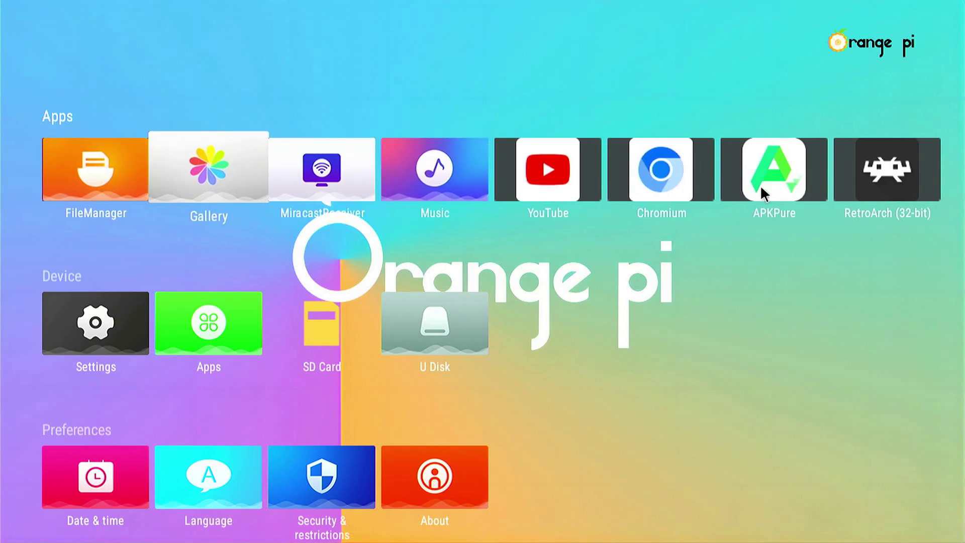
{"action": "key", "text": "Right"}
{"action": "key", "text": "Left"}
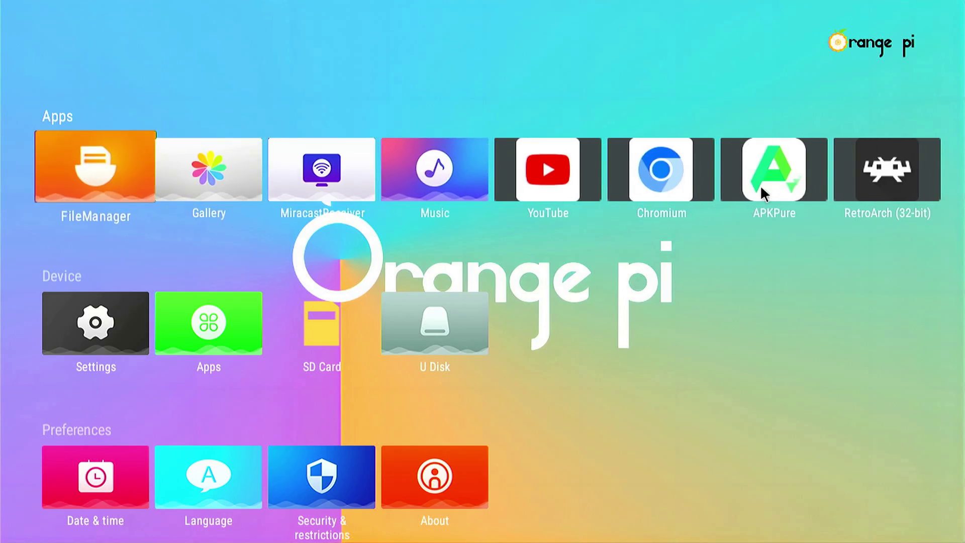
Open the device's Settings and bring up the full list of installed apps.
{"action": "key", "text": "Down"}
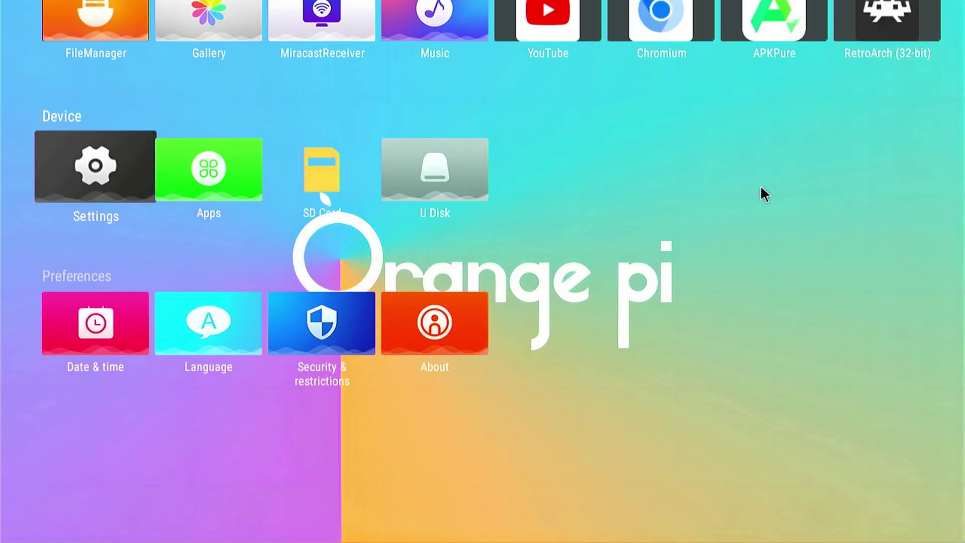
{"action": "key", "text": "Return"}
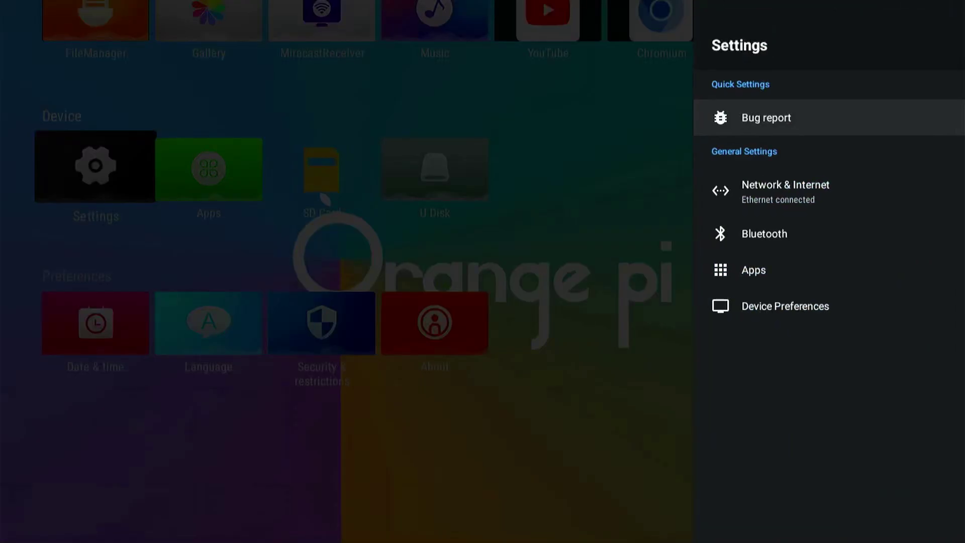
{"action": "key", "text": "Down"}
{"action": "key", "text": "Down"}
{"action": "key", "text": "Down"}
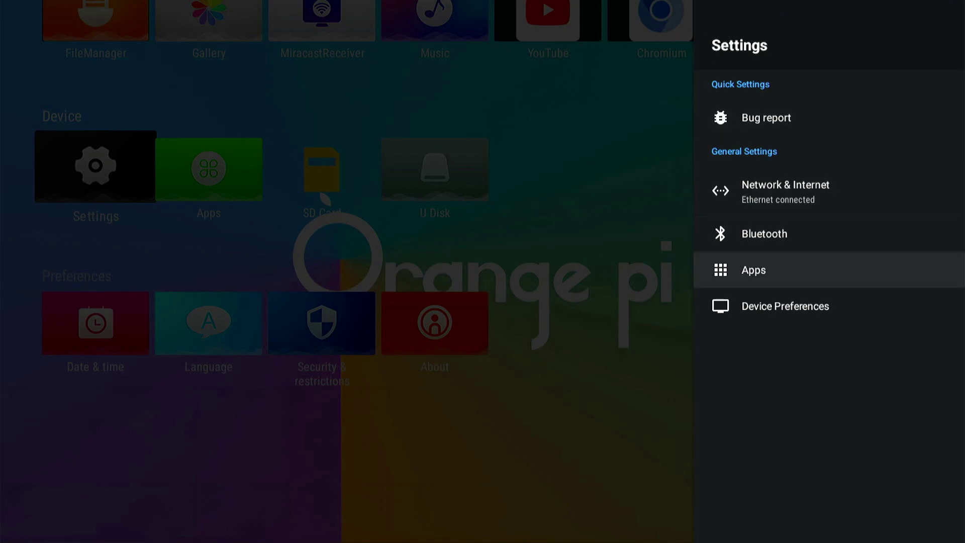
{"action": "key", "text": "Return"}
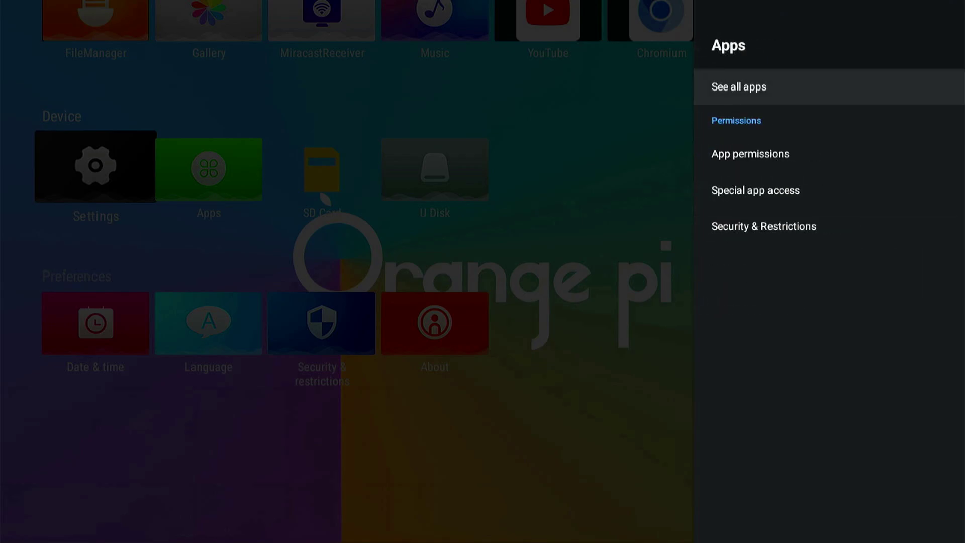
{"action": "key", "text": "Return"}
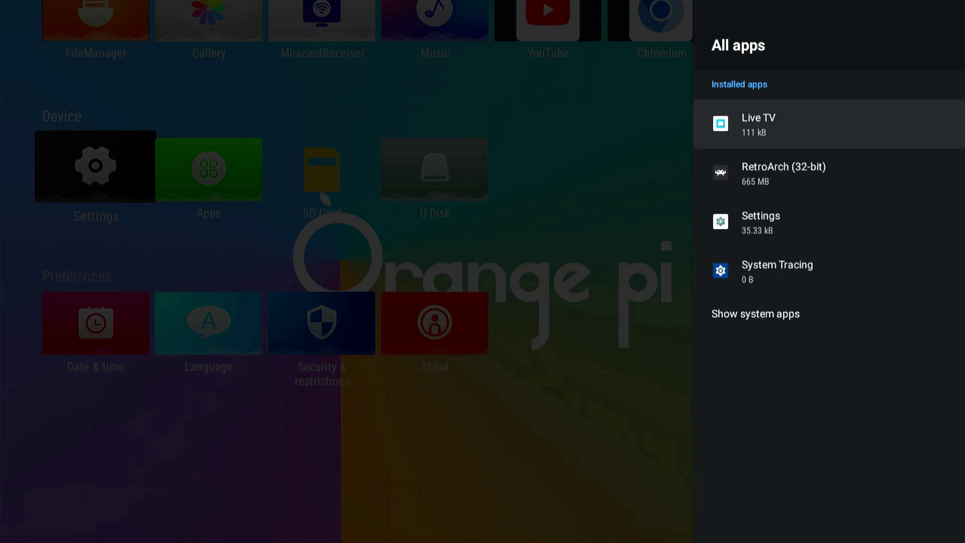
Show the system apps in the All apps list and examine the entries.
{"action": "key", "text": "Down"}
{"action": "key", "text": "Down"}
{"action": "key", "text": "Down"}
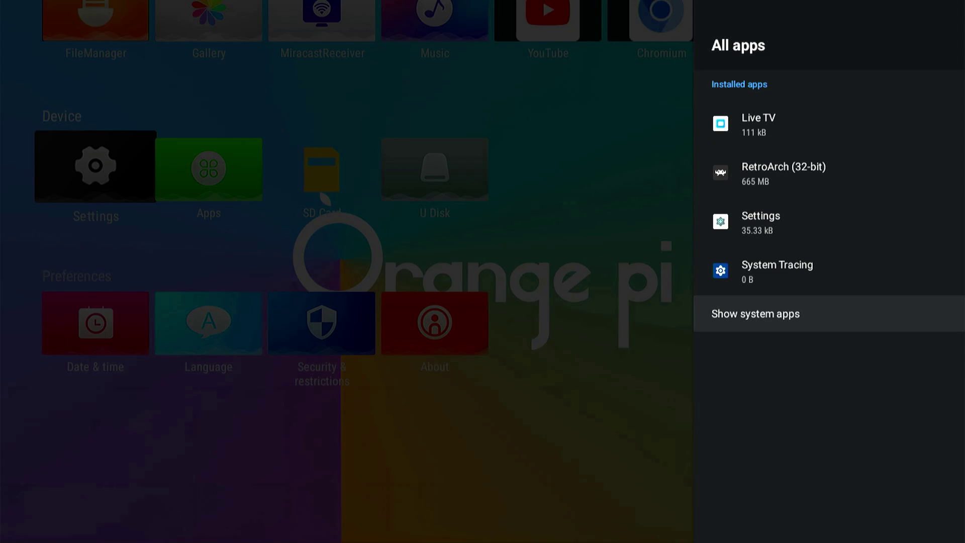
{"action": "key", "text": "Up"}
{"action": "key", "text": "Down"}
{"action": "key", "text": "Return"}
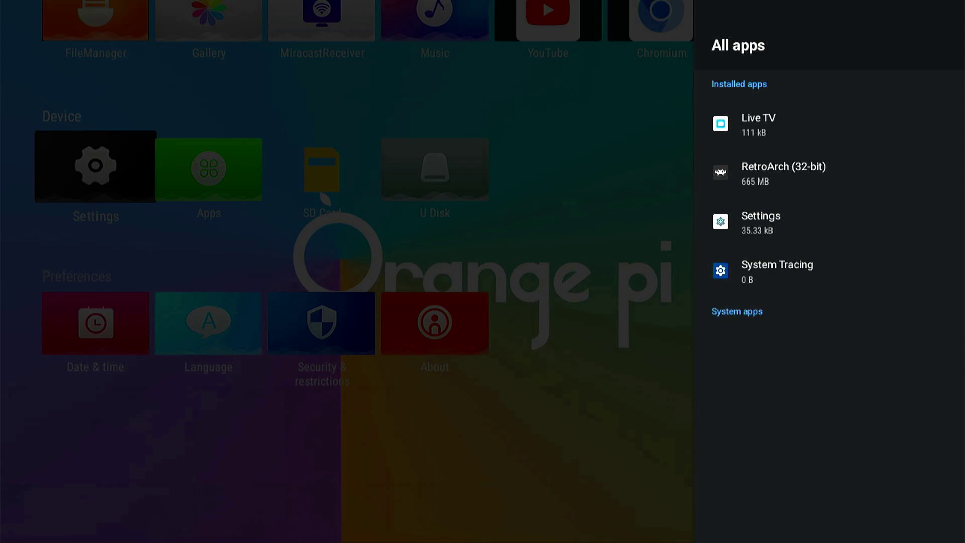
{"action": "key", "text": "Up"}
{"action": "key", "text": "Up"}
{"action": "key", "text": "Up"}
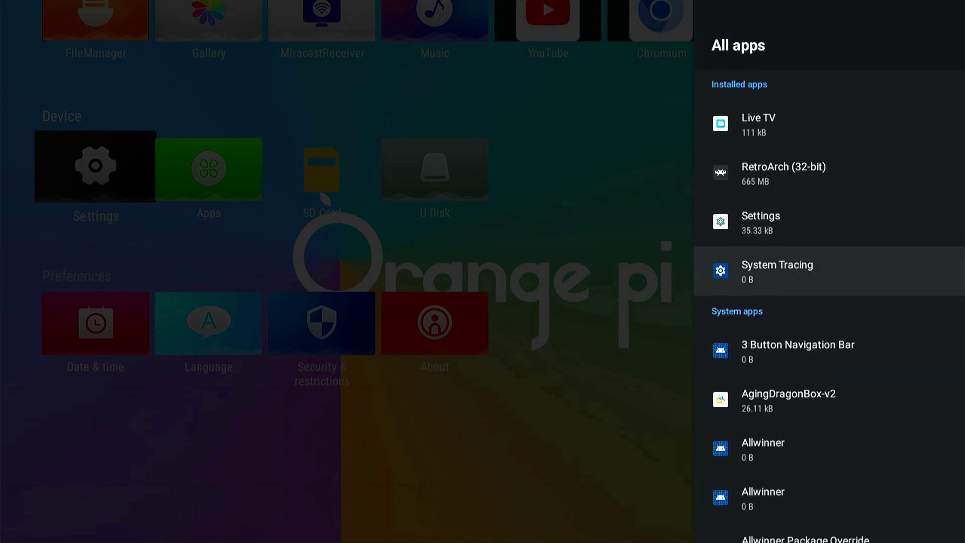
{"action": "key", "text": "Down"}
{"action": "key", "text": "Down"}
Close Settings and return to the Apps row on the home screen.
{"action": "key", "text": "Escape"}
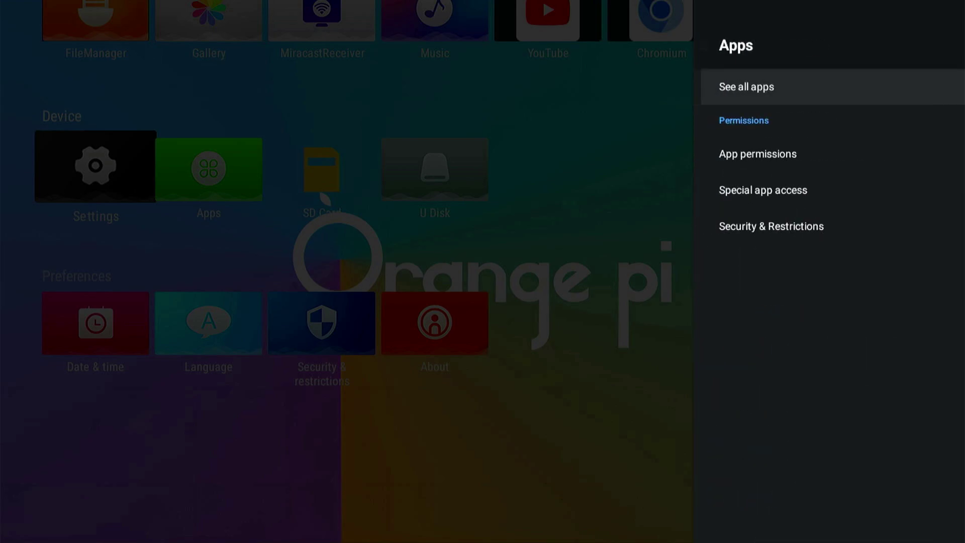
{"action": "key", "text": "Escape"}
{"action": "key", "text": "Escape"}
{"action": "key", "text": "Up"}
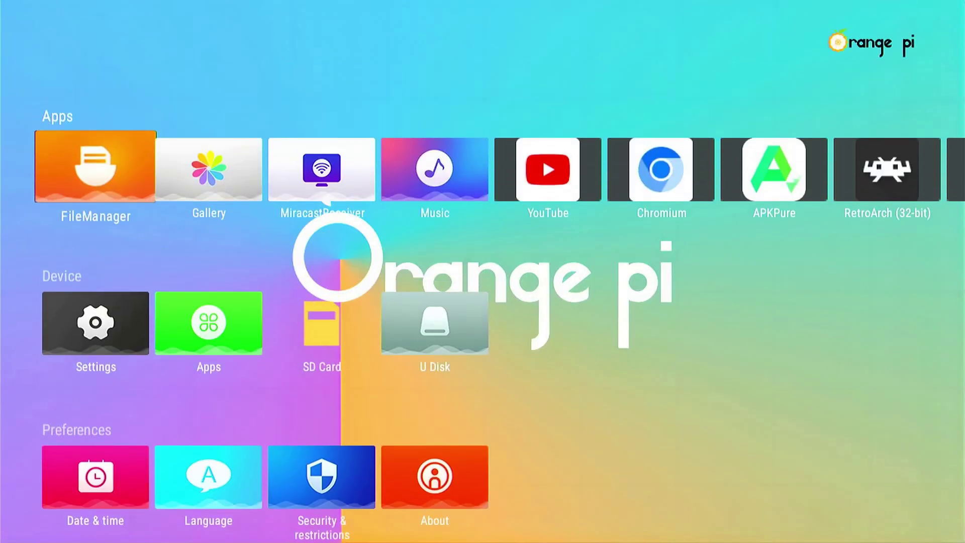
Open the Apps overview from the home screen's Device row.
{"action": "key", "text": "Right"}
{"action": "key", "text": "Down"}
{"action": "key", "text": "Left"}
{"action": "key", "text": "Right"}
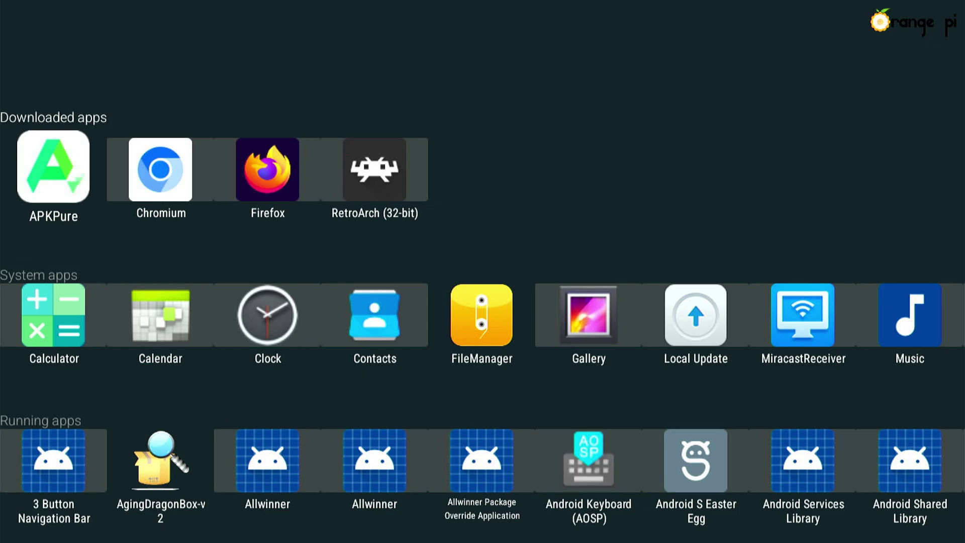
Look through the downloaded and system apps in the Apps overview, then return to the home screen.
{"action": "key", "text": "Down"}
{"action": "key", "text": "Up"}
{"action": "key", "text": "Right"}
{"action": "key", "text": "Left"}
{"action": "key", "text": "Down"}
{"action": "key", "text": "Up"}
{"action": "key", "text": "Down"}
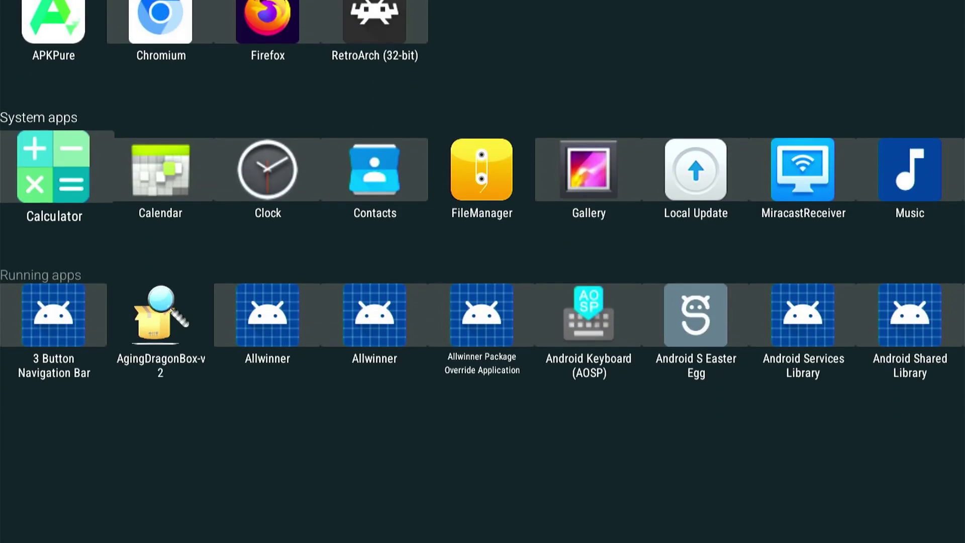
{"action": "key", "text": "Right"}
{"action": "key", "text": "Right"}
{"action": "key", "text": "Right"}
{"action": "key", "text": "Right"}
{"action": "key", "text": "Right"}
{"action": "key", "text": "Right"}
{"action": "key", "text": "Right"}
{"action": "key", "text": "Right"}
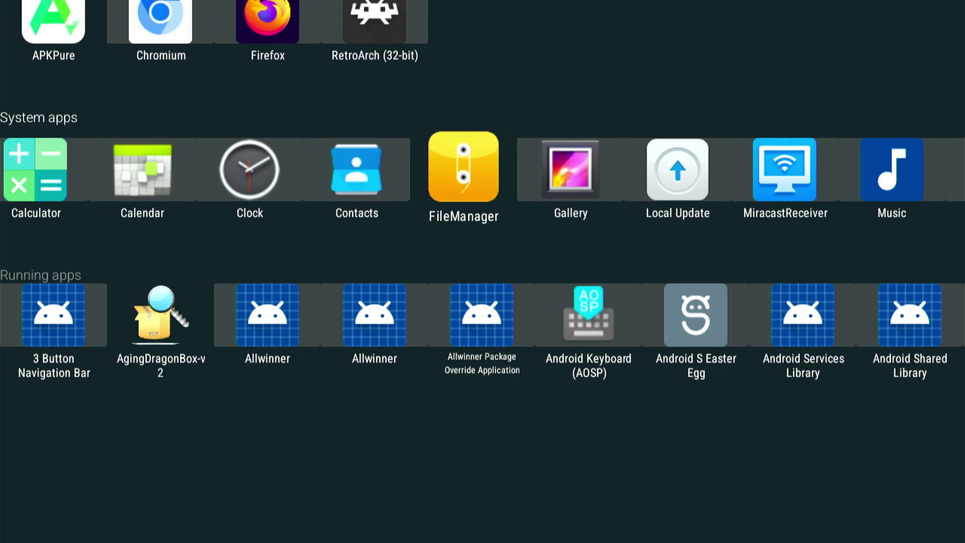
{"action": "key", "text": "Right"}
{"action": "key", "text": "Right"}
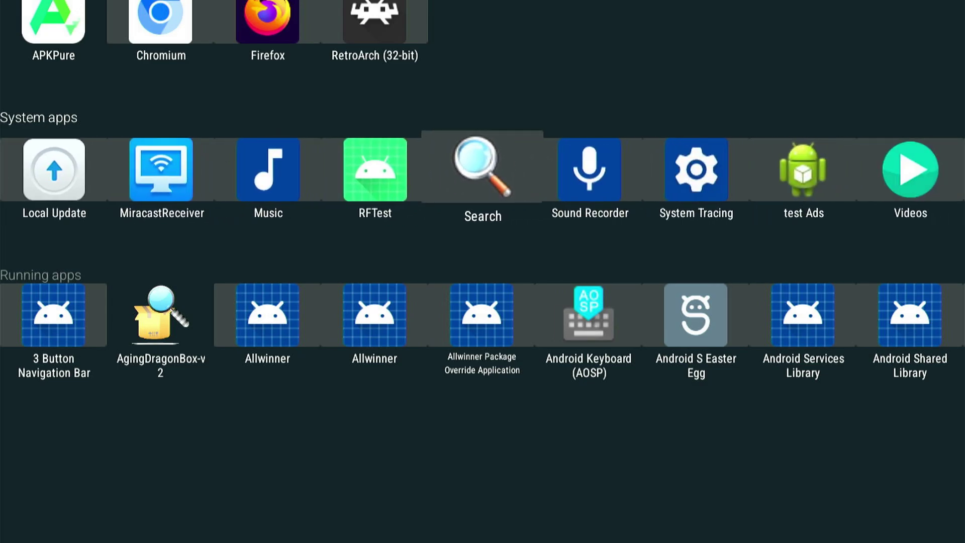
{"action": "key", "text": "Right"}
{"action": "key", "text": "Left"}
{"action": "key", "text": "Left"}
{"action": "key", "text": "Right"}
{"action": "key", "text": "Right"}
{"action": "key", "text": "Left"}
{"action": "key", "text": "Left"}
{"action": "key", "text": "Left"}
{"action": "key", "text": "Left"}
{"action": "key", "text": "Left"}
{"action": "key", "text": "Left"}
{"action": "key", "text": "Left"}
{"action": "key", "text": "Left"}
{"action": "key", "text": "Left"}
{"action": "key", "text": "Left"}
{"action": "key", "text": "Left"}
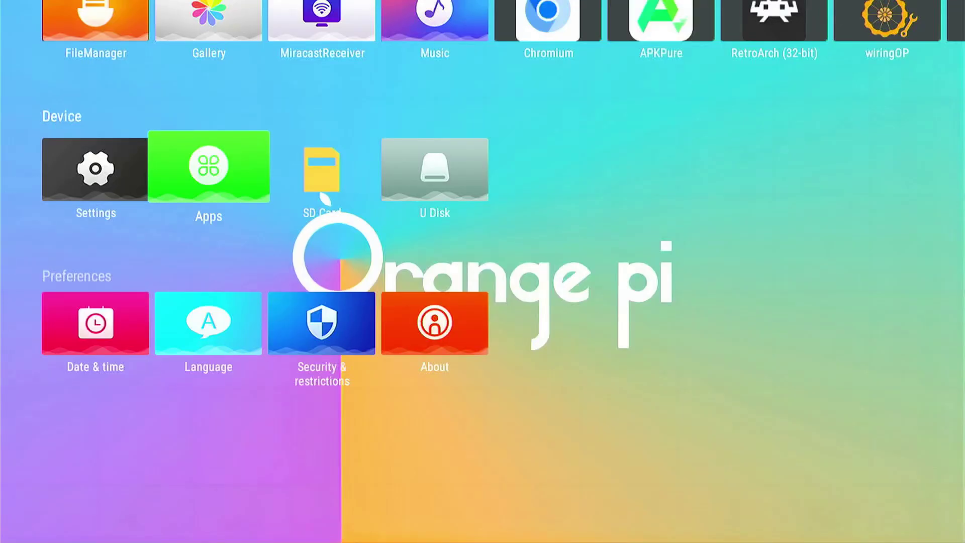
Check the apps in the home screen's Apps row and return to its first entry.
{"action": "key", "text": "Up"}
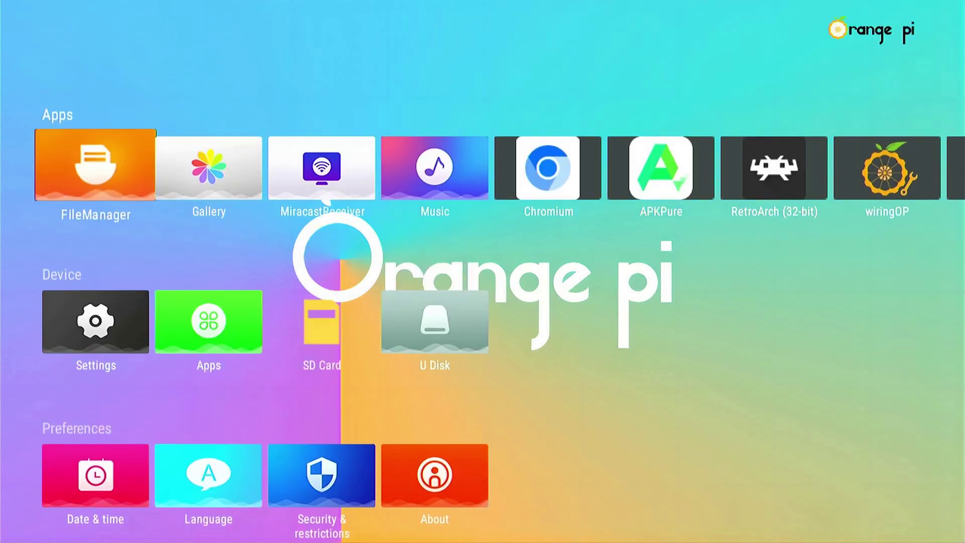
{"action": "key", "text": "Right"}
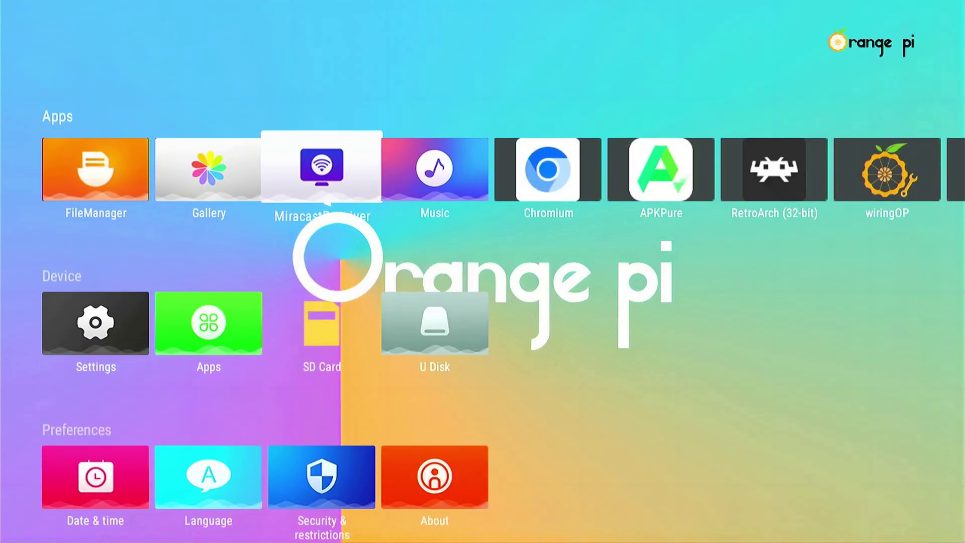
{"action": "key", "text": "Right"}
{"action": "key", "text": "Right"}
{"action": "key", "text": "Right"}
{"action": "key", "text": "Right"}
{"action": "key", "text": "Right"}
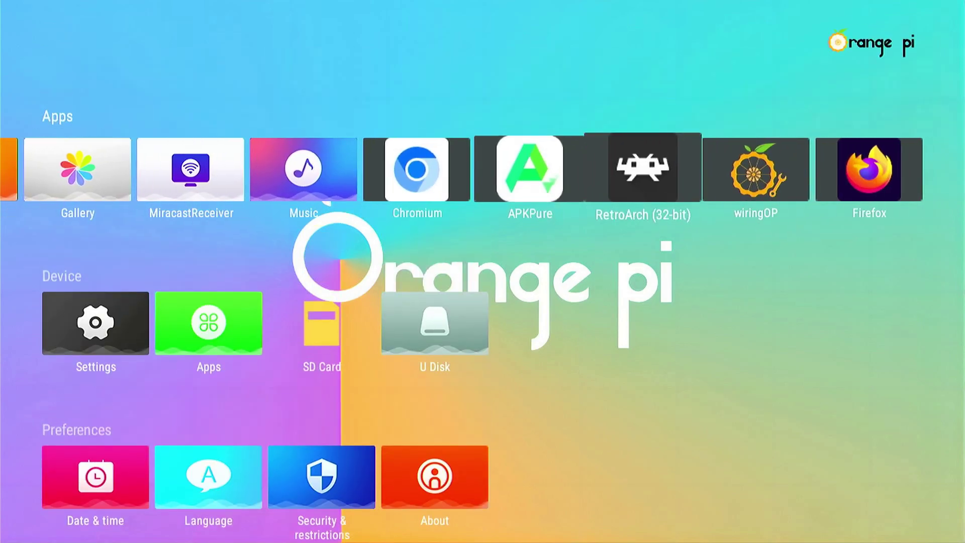
{"action": "key", "text": "Right"}
{"action": "key", "text": "Left"}
{"action": "key", "text": "Left"}
{"action": "key", "text": "Left"}
{"action": "key", "text": "Left"}
{"action": "key", "text": "Left"}
{"action": "key", "text": "Left"}
{"action": "key", "text": "Left"}
{"action": "key", "text": "Left"}
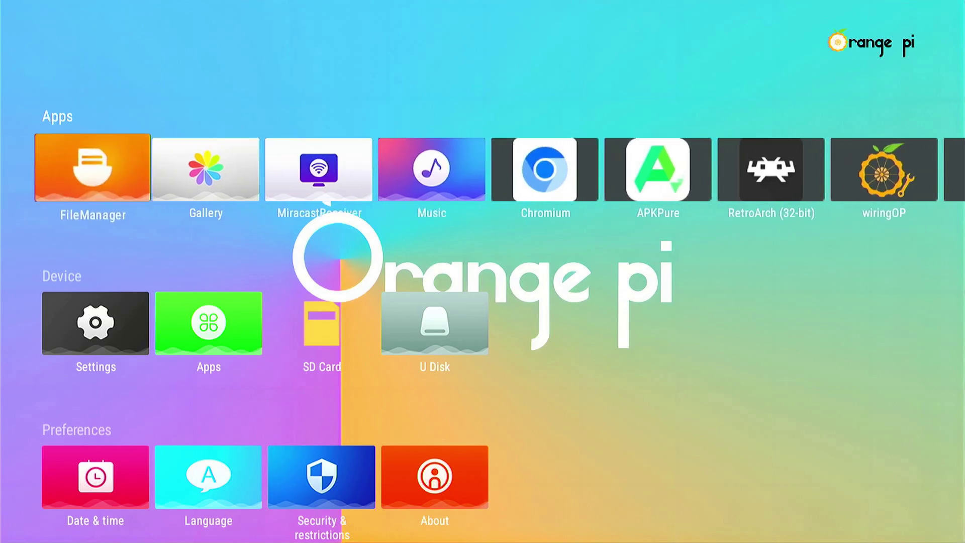
Reopen the Apps overview from the Device row.
{"action": "key", "text": "Down"}
{"action": "key", "text": "Right"}
{"action": "key", "text": "Right"}
{"action": "key", "text": "Left"}
{"action": "key", "text": "Return"}
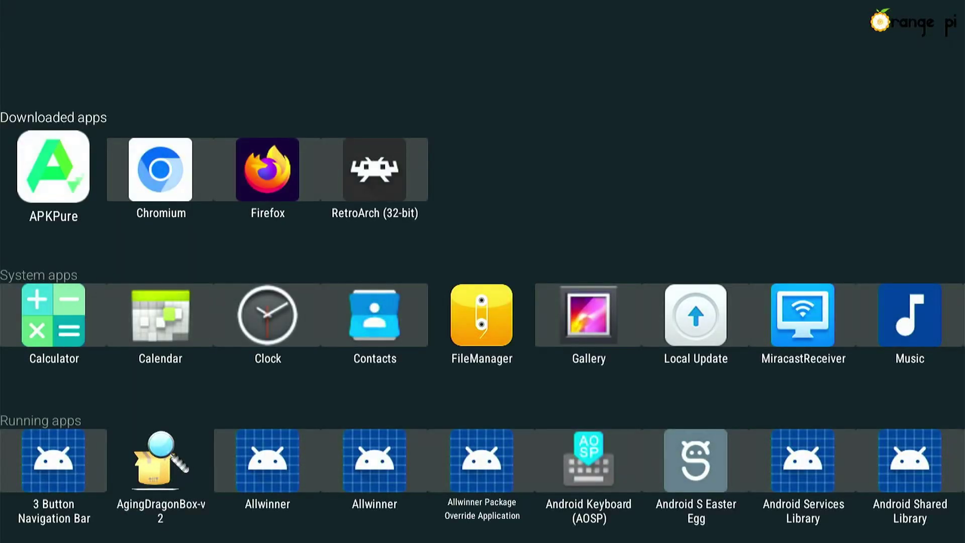
Find the Search app among the system apps and launch it.
{"action": "key", "text": "Right"}
{"action": "key", "text": "Right"}
{"action": "key", "text": "Right"}
{"action": "key", "text": "Down"}
{"action": "key", "text": "Right"}
{"action": "key", "text": "Right"}
{"action": "key", "text": "Right"}
{"action": "key", "text": "Right"}
{"action": "key", "text": "Right"}
{"action": "key", "text": "Right"}
{"action": "key", "text": "Right"}
{"action": "key", "text": "Right"}
{"action": "key", "text": "Right"}
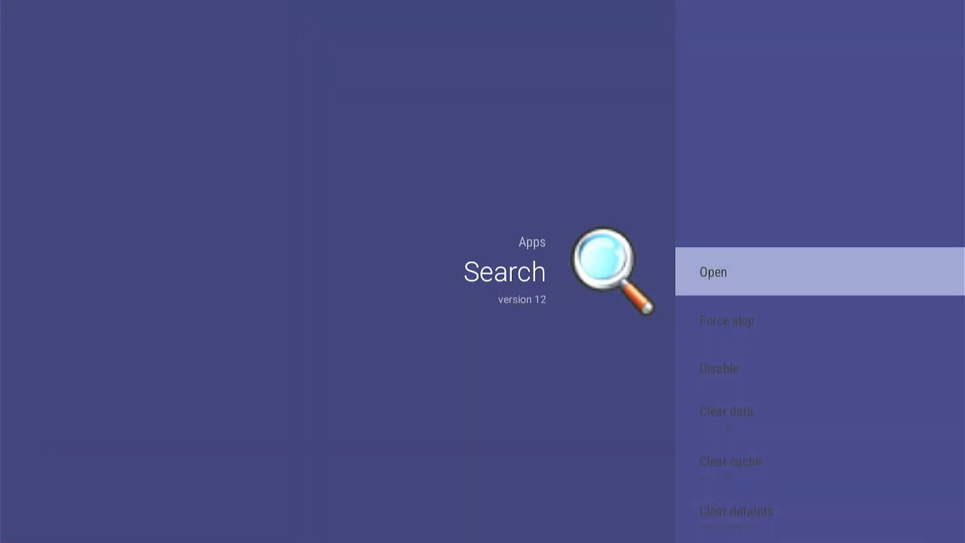
{"action": "key", "text": "Return"}
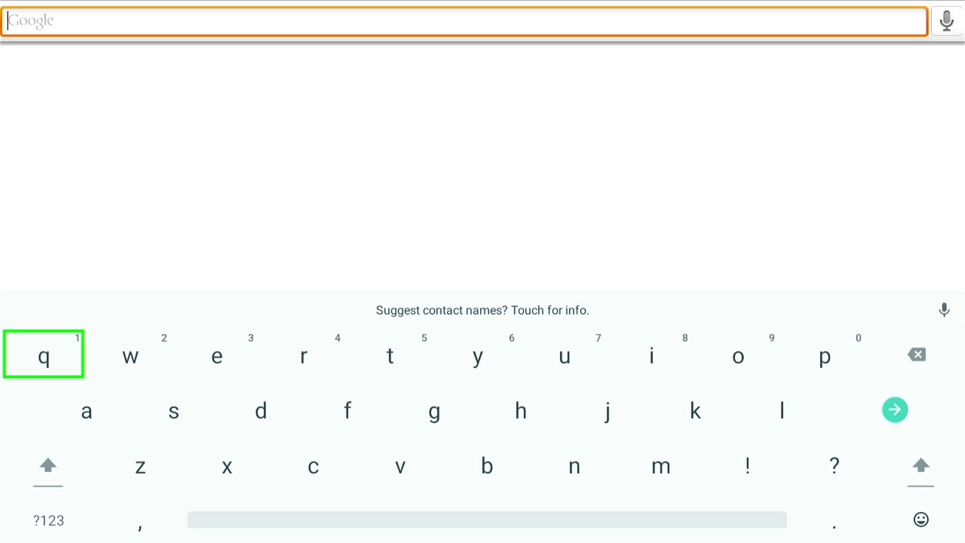
{"action": "type", "text": "google"}
{"action": "key", "text": "BackSpace"}
{"action": "key", "text": "BackSpace"}
{"action": "key", "text": "BackSpace"}
{"action": "key", "text": "BackSpace"}
{"action": "key", "text": "BackSpace"}
{"action": "key", "text": "BackSpace"}
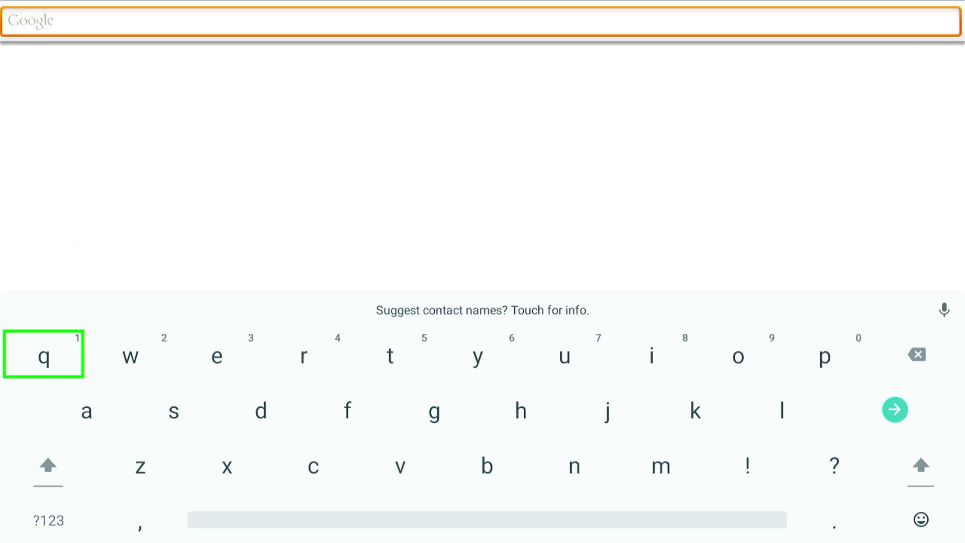
{"action": "type", "text": "d"}
{"action": "key", "text": "BackSpace"}
{"action": "type", "text": "sto"}
{"action": "key", "text": "BackSpace"}
{"action": "key", "text": "BackSpace"}
{"action": "key", "text": "BackSpace"}
Search Google for "baltic dry index".
{"action": "type", "text": "baltic dry inde"}
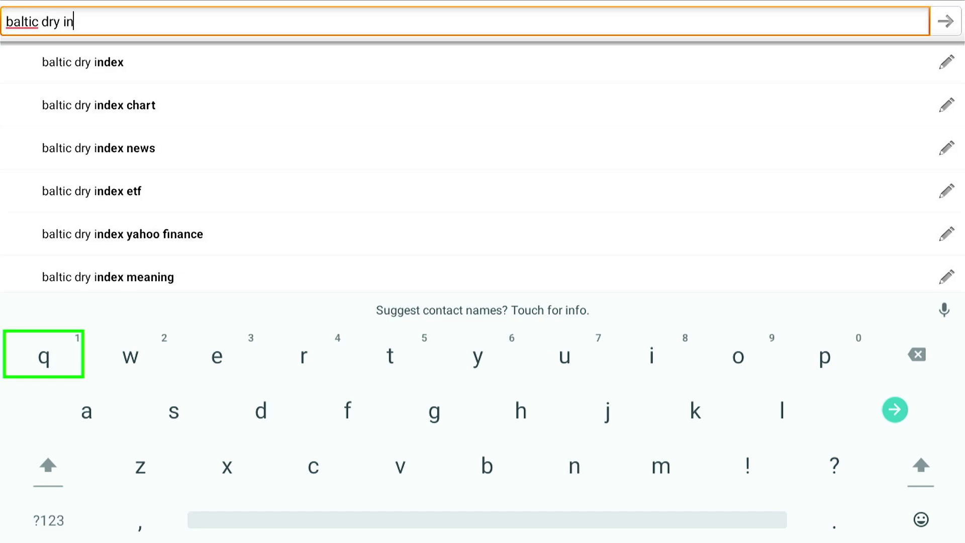
{"action": "type", "text": "x"}
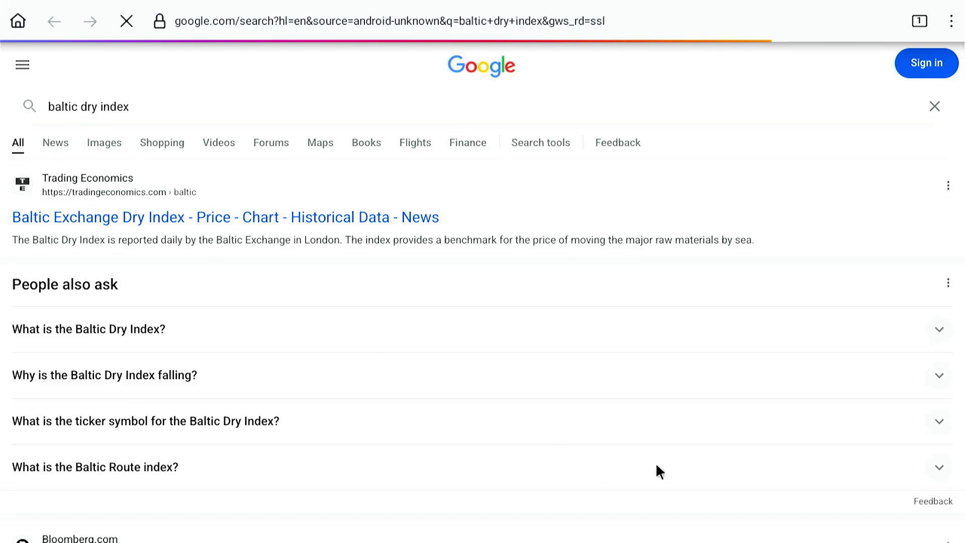
Look through the Google results for the Baltic Dry Index and expand the question "What is the Baltic Route index?".
{"action": "scroll", "coordinate": [658, 397], "scroll_direction": "down", "scroll_amount": 15}
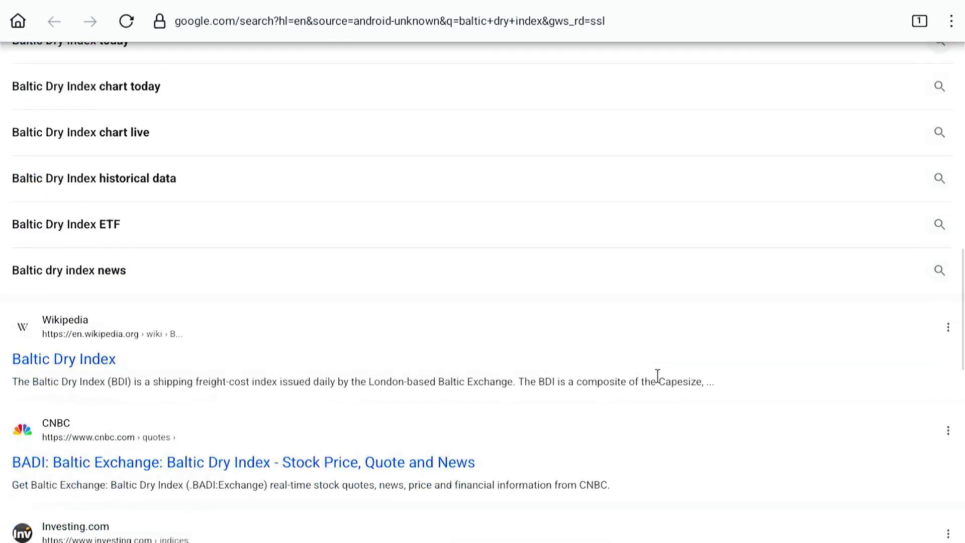
{"action": "scroll", "coordinate": [657, 376], "scroll_direction": "down", "scroll_amount": 20}
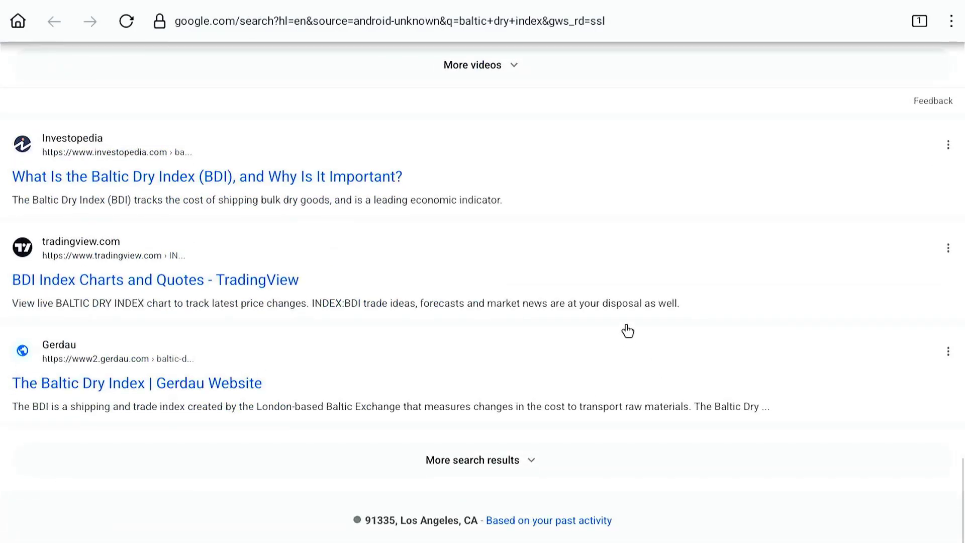
{"action": "scroll", "coordinate": [625, 312], "scroll_direction": "up", "scroll_amount": 20}
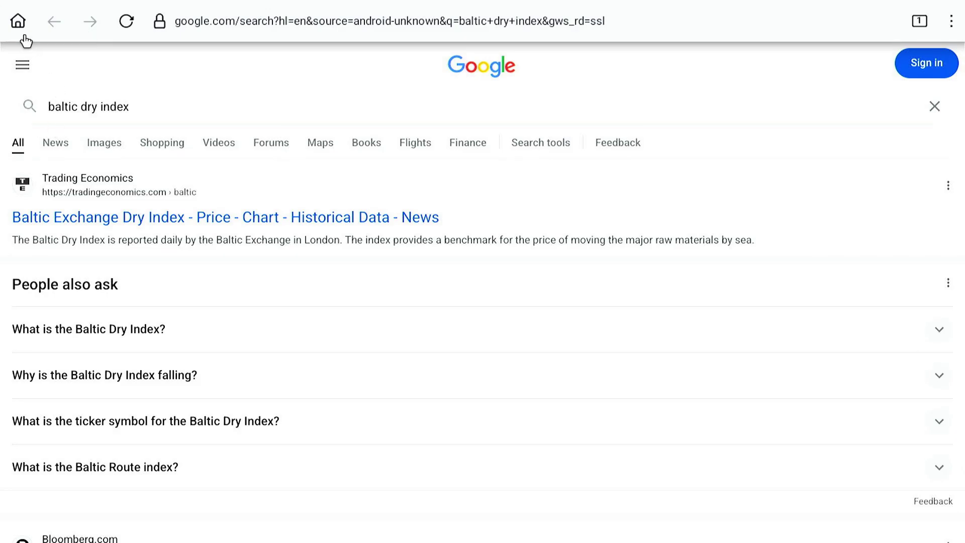
{"action": "left_click", "coordinate": [790, 485]}
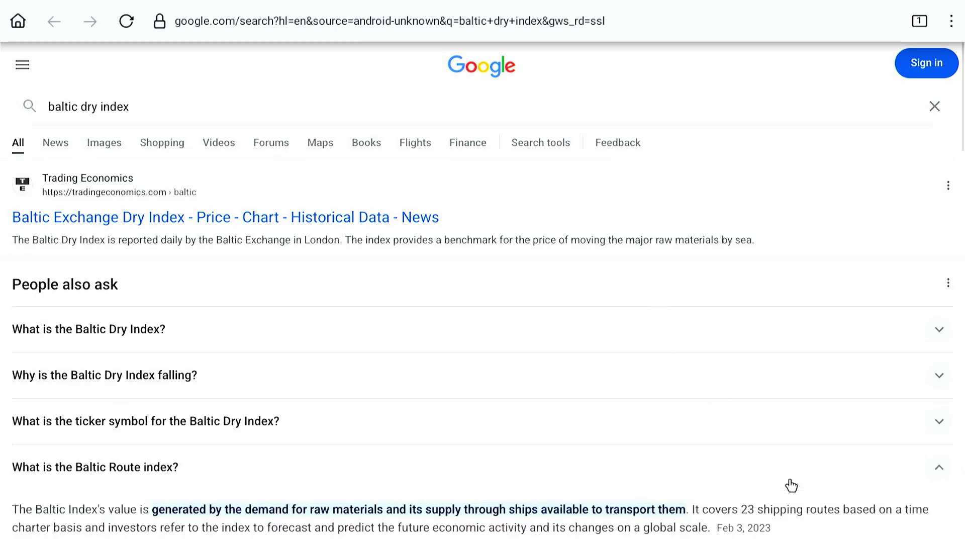
{"action": "scroll", "coordinate": [789, 477], "scroll_direction": "down", "scroll_amount": 15}
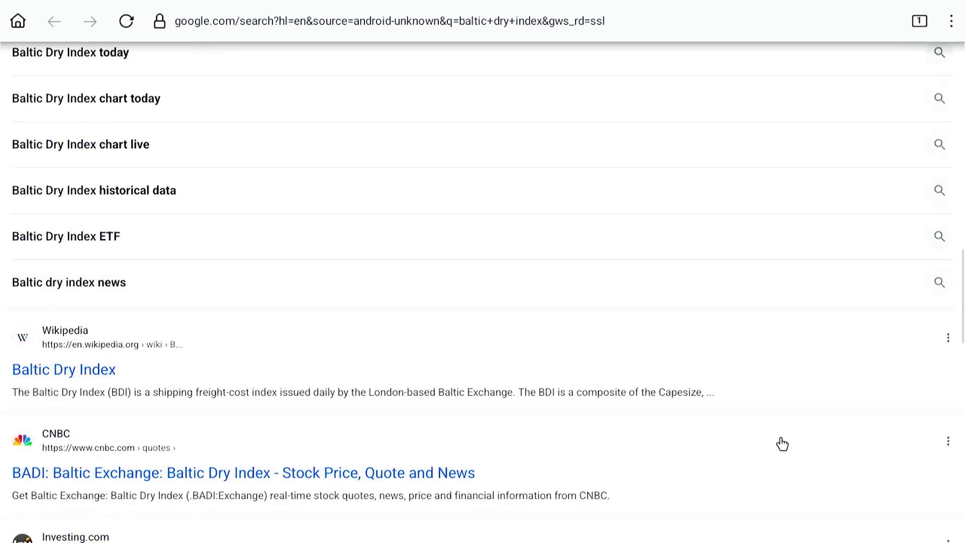
Leave the Google search and return to the Apps overview.
{"action": "key", "text": "ctrl+l"}
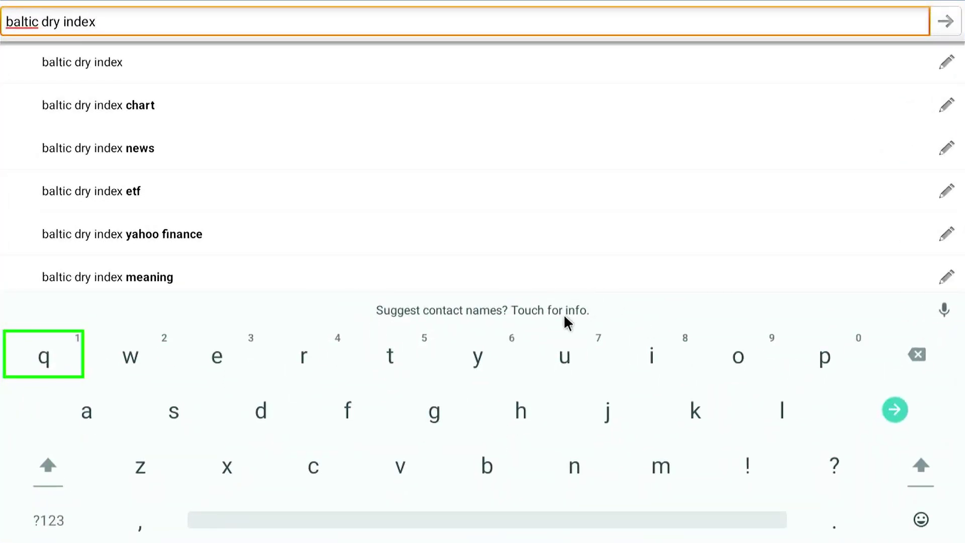
{"action": "key", "text": "Escape"}
{"action": "key", "text": "Escape"}
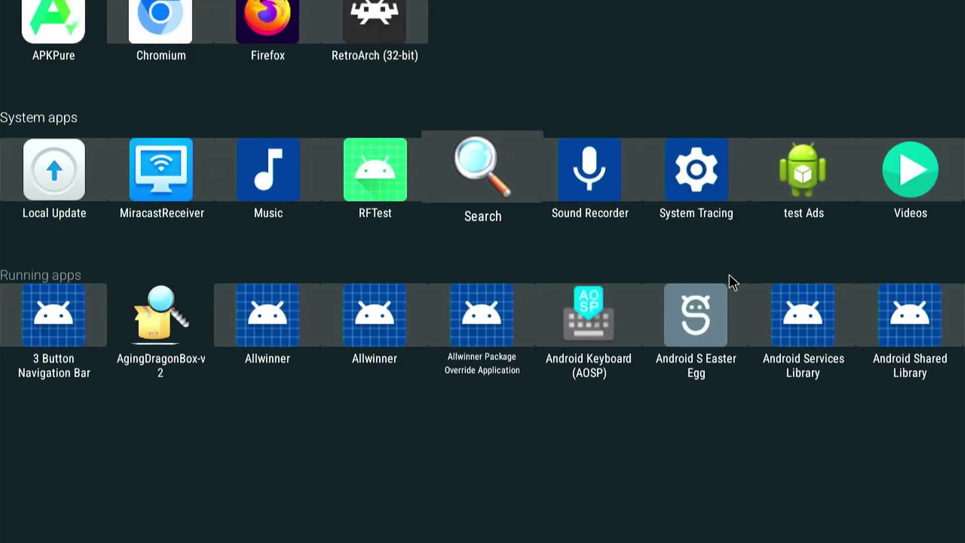
Look through the System apps row to its far end and come back to the first entries.
{"action": "key", "text": "Right"}
{"action": "key", "text": "Right"}
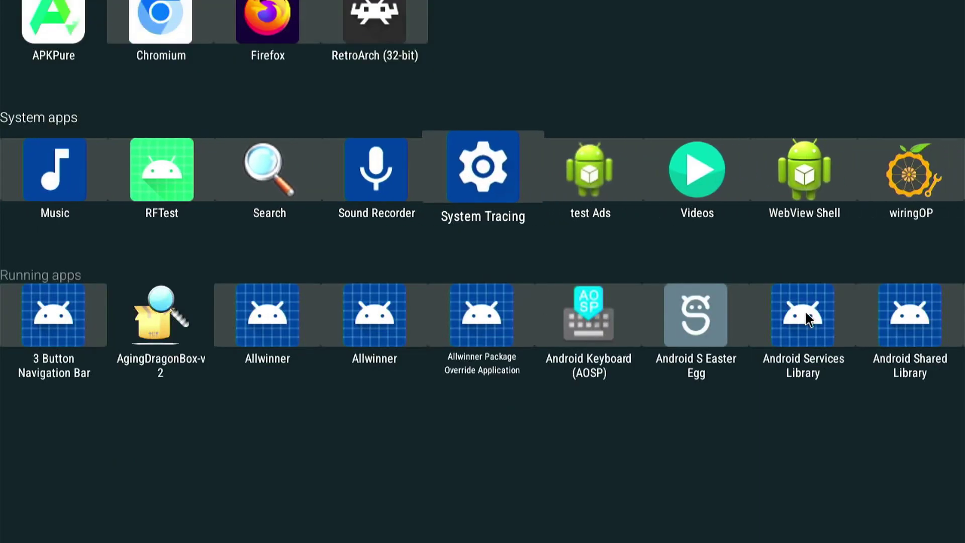
{"action": "key", "text": "Right"}
{"action": "key", "text": "Right"}
{"action": "key", "text": "Right"}
{"action": "key", "text": "Right"}
{"action": "key", "text": "Left"}
{"action": "key", "text": "Left"}
{"action": "key", "text": "Left"}
{"action": "key", "text": "Left"}
{"action": "key", "text": "Left"}
{"action": "key", "text": "Left"}
{"action": "key", "text": "Left"}
{"action": "key", "text": "Left"}
{"action": "key", "text": "Left"}
{"action": "key", "text": "Left"}
{"action": "key", "text": "Left"}
{"action": "key", "text": "Left"}
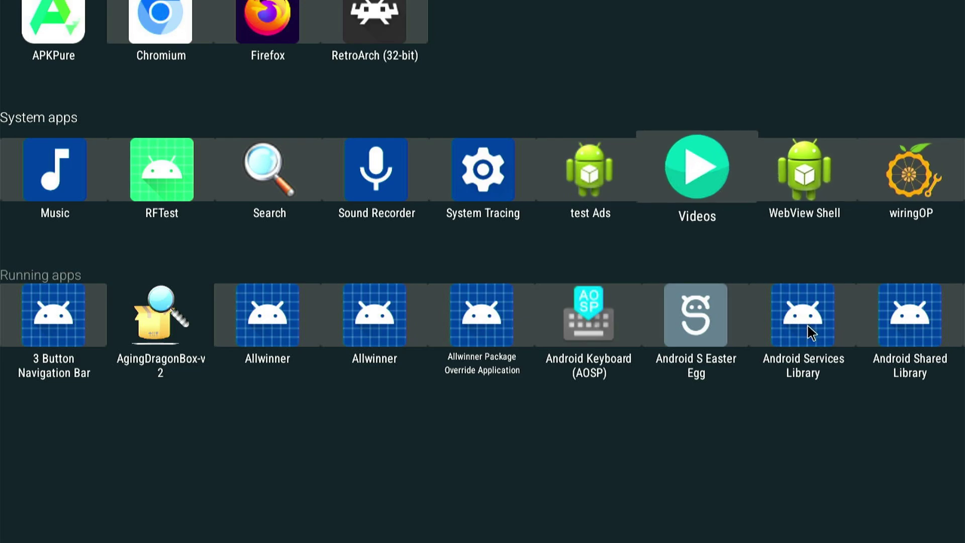
{"action": "key", "text": "Left"}
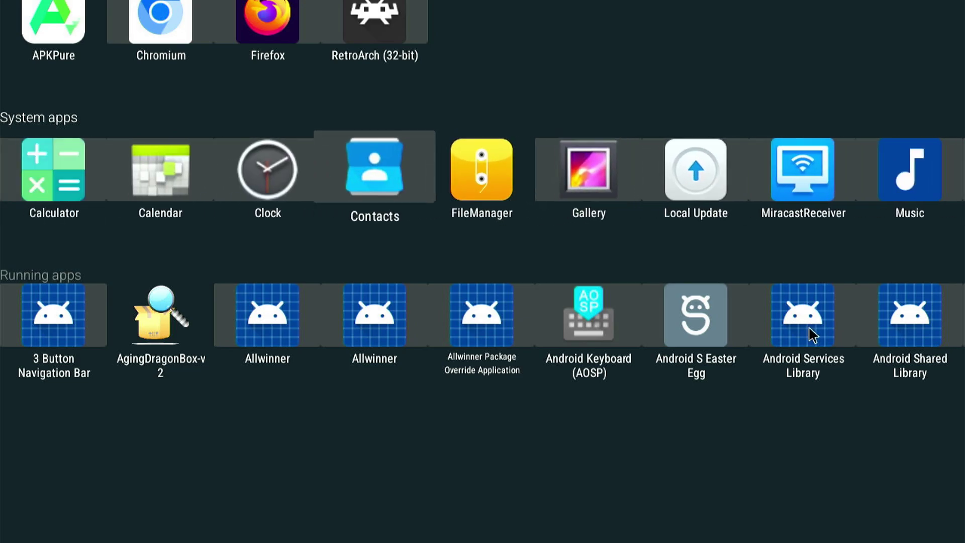
Check the system apps between Contacts and Local Update and return to Clock.
{"action": "key", "text": "Right"}
{"action": "key", "text": "Right"}
{"action": "key", "text": "Right"}
{"action": "key", "text": "Left"}
{"action": "key", "text": "Left"}
{"action": "key", "text": "Left"}
{"action": "key", "text": "Left"}
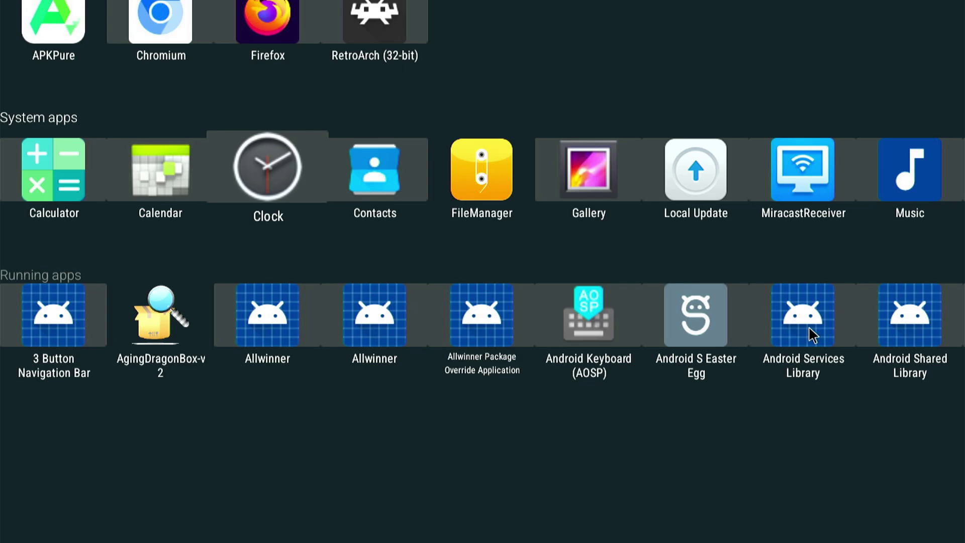
View APKPure's app details page from the Downloaded apps row and close it.
{"action": "key", "text": "Up"}
{"action": "key", "text": "Left"}
{"action": "key", "text": "Left"}
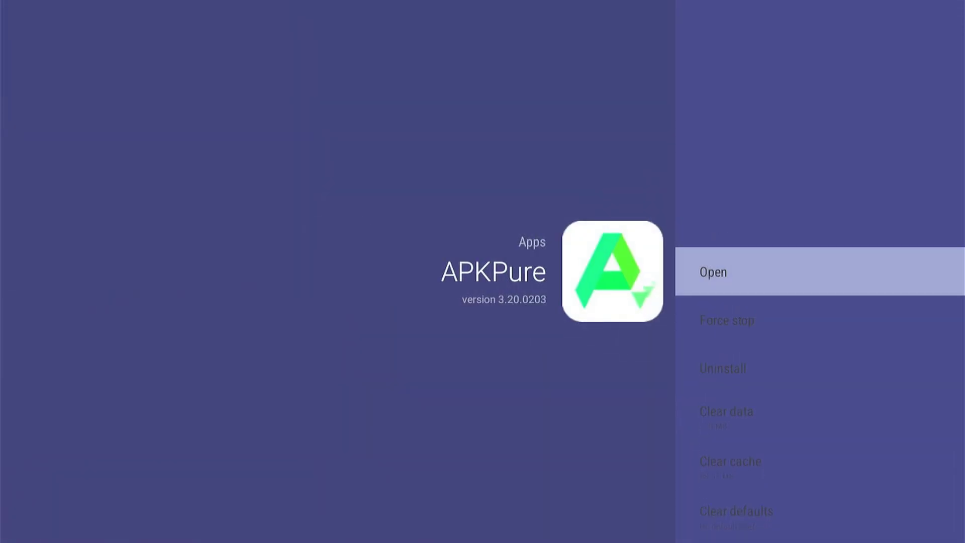
{"action": "key", "text": "Escape"}
Check the remaining downloaded apps and go back to the home screen.
{"action": "key", "text": "Right"}
{"action": "key", "text": "Right"}
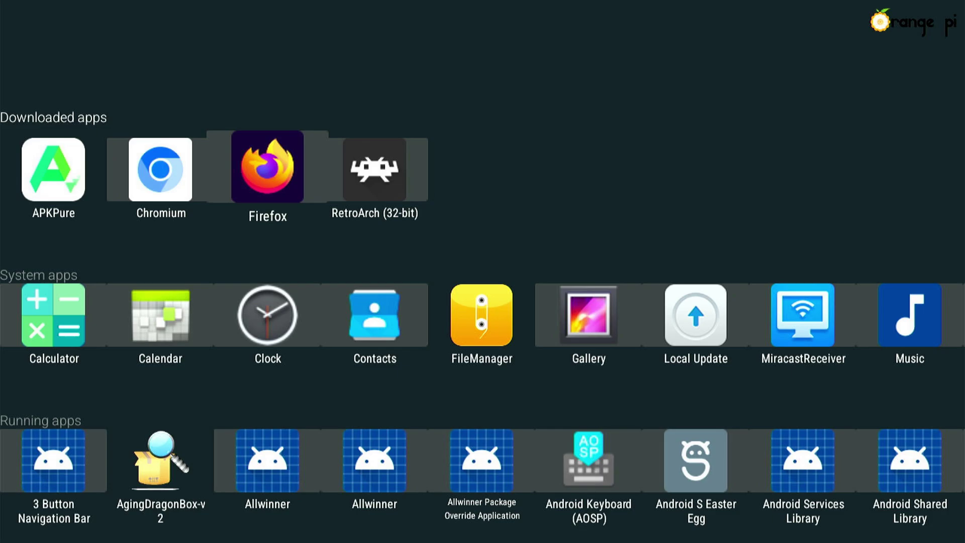
{"action": "key", "text": "Down"}
{"action": "key", "text": "Up"}
{"action": "key", "text": "Left"}
{"action": "key", "text": "Left"}
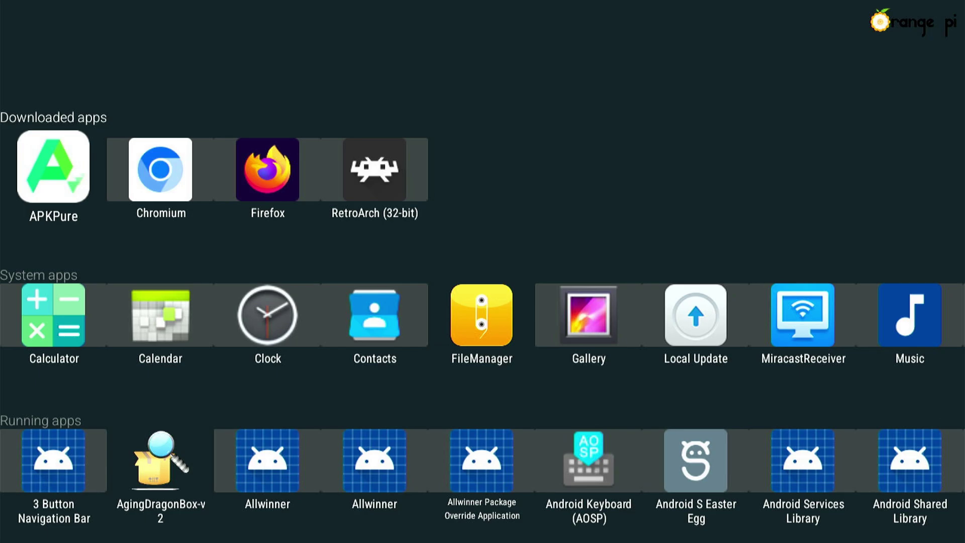
{"action": "key", "text": "Down"}
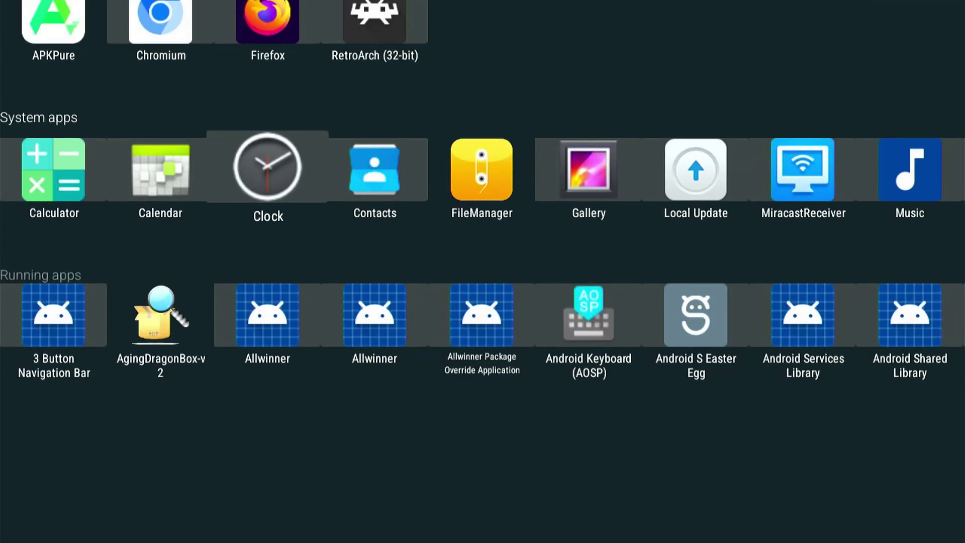
{"action": "key", "text": "Escape"}
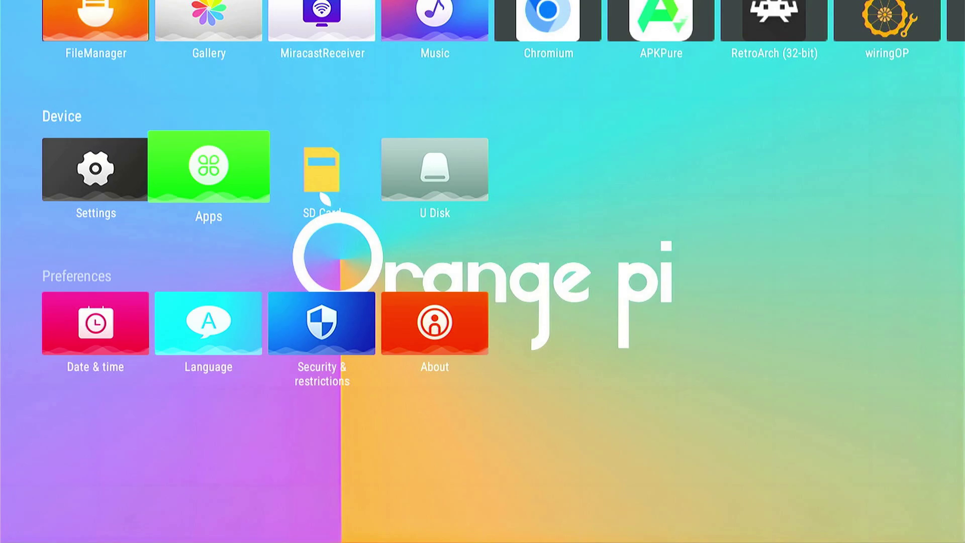
Look through the home screen's Apps row up to Firefox and return to FileManager.
{"action": "key", "text": "Up"}
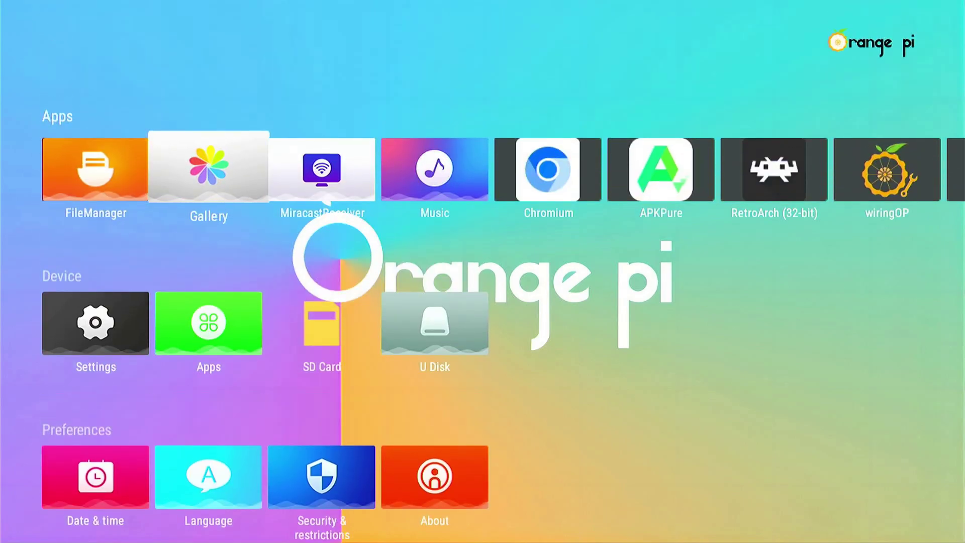
{"action": "key", "text": "Right"}
{"action": "key", "text": "Right"}
{"action": "key", "text": "Right"}
{"action": "key", "text": "Right"}
{"action": "key", "text": "Right"}
{"action": "key", "text": "Right"}
{"action": "key", "text": "Right"}
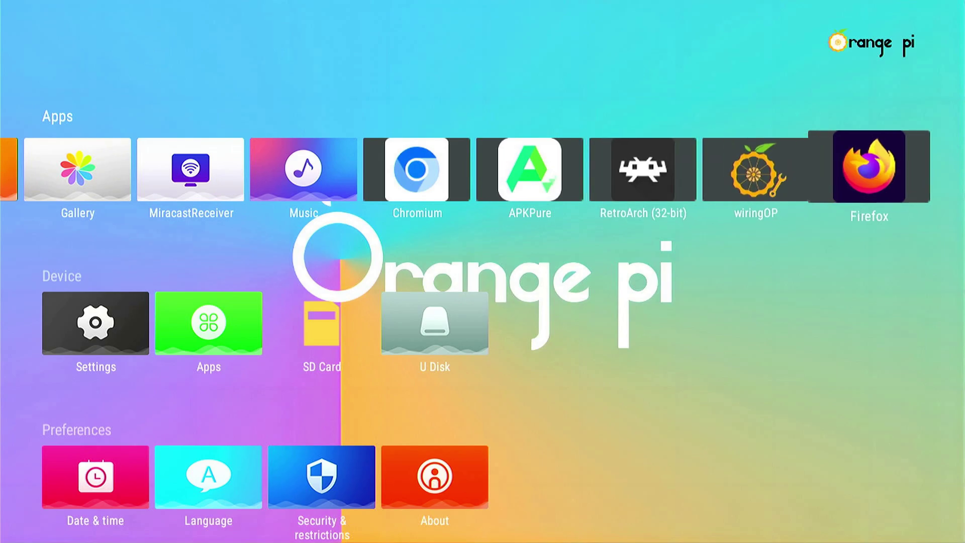
{"action": "key", "text": "Left"}
{"action": "key", "text": "Left"}
{"action": "key", "text": "Left"}
{"action": "key", "text": "Left"}
{"action": "key", "text": "Left"}
{"action": "key", "text": "Left"}
{"action": "key", "text": "Left"}
{"action": "key", "text": "Left"}
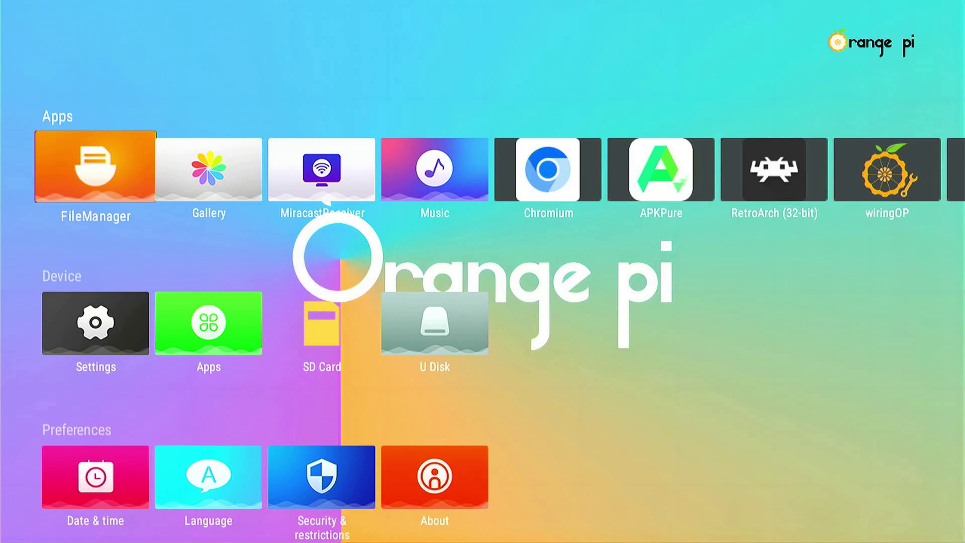
Open Device Preferences in the Settings reached from the home screen's Device row.
{"action": "key", "text": "Down"}
{"action": "key", "text": "Up"}
{"action": "key", "text": "Down"}
{"action": "key", "text": "Up"}
{"action": "key", "text": "Down"}
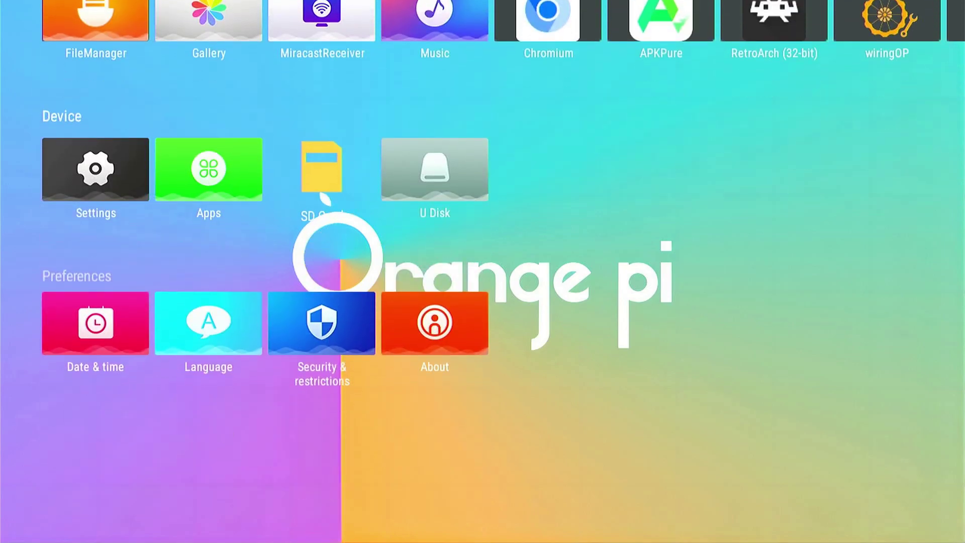
{"action": "key", "text": "Left"}
{"action": "key", "text": "Return"}
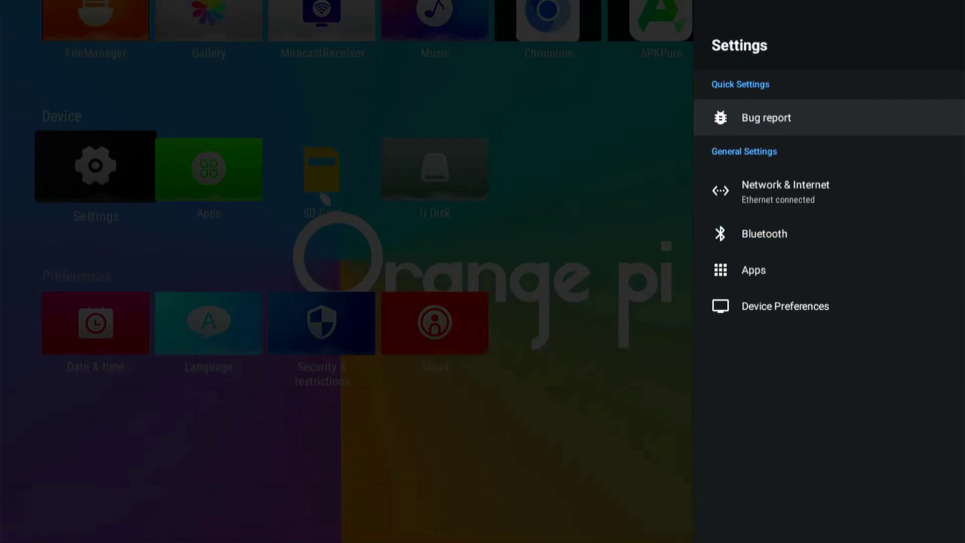
{"action": "key", "text": "Down"}
{"action": "key", "text": "Down"}
{"action": "key", "text": "Down"}
{"action": "key", "text": "Down"}
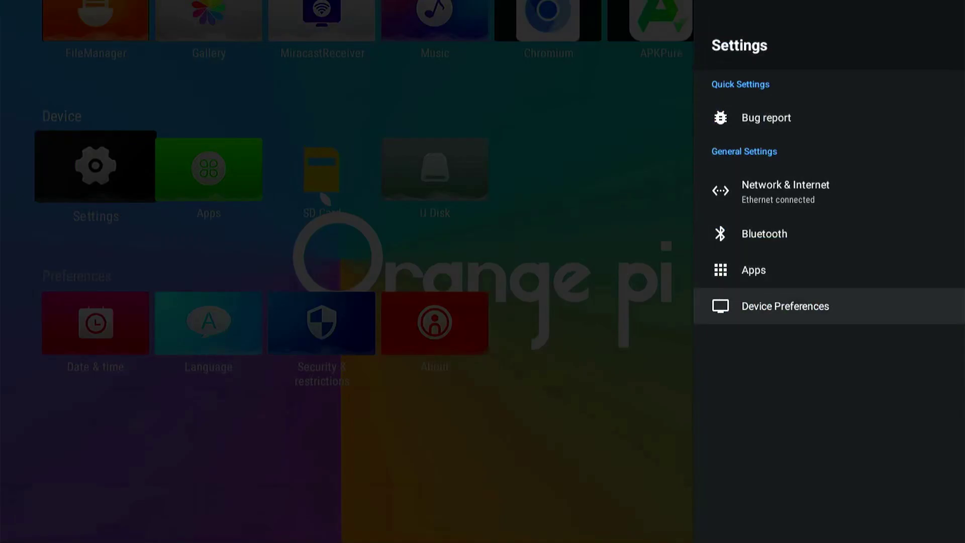
{"action": "key", "text": "Return"}
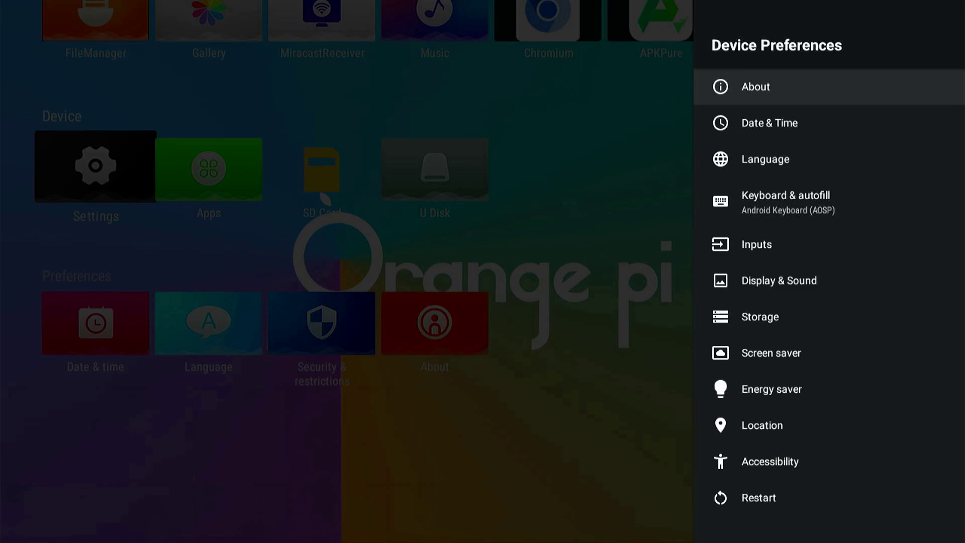
Look through the Device Preferences entries down to Restart and close Settings.
{"action": "key", "text": "Down"}
{"action": "key", "text": "Down"}
{"action": "key", "text": "Down"}
{"action": "key", "text": "Down"}
{"action": "key", "text": "Down"}
{"action": "key", "text": "Down"}
{"action": "key", "text": "Down"}
{"action": "key", "text": "Down"}
{"action": "key", "text": "Down"}
{"action": "key", "text": "Down"}
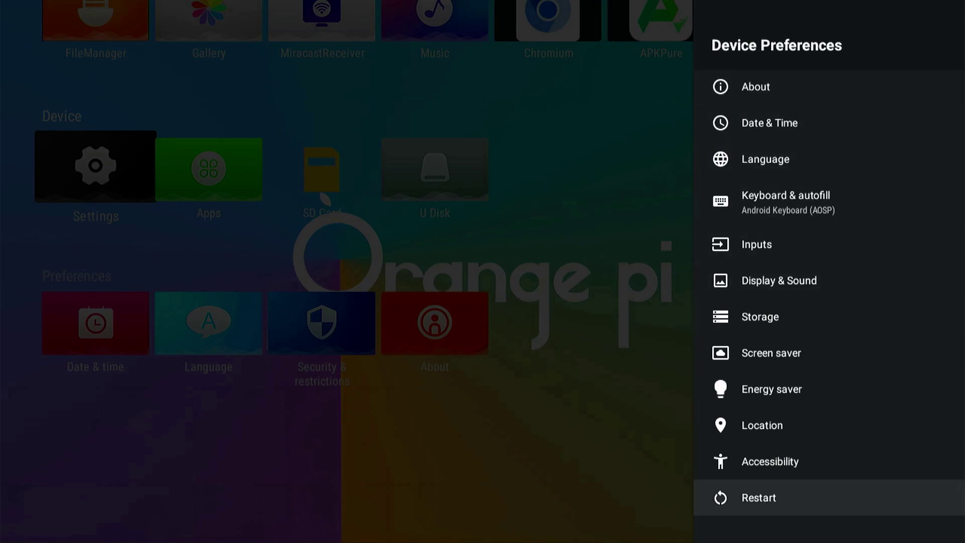
{"action": "key", "text": "Escape"}
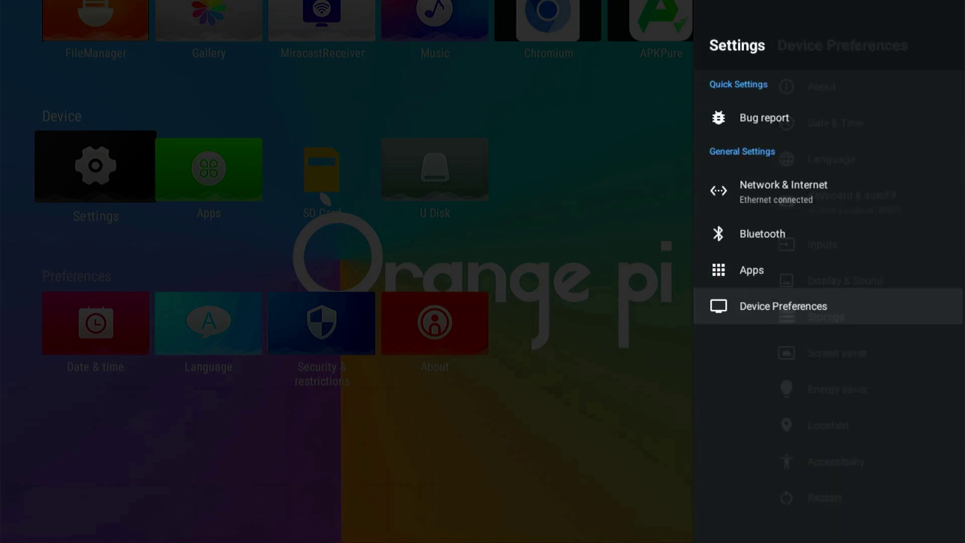
{"action": "key", "text": "Escape"}
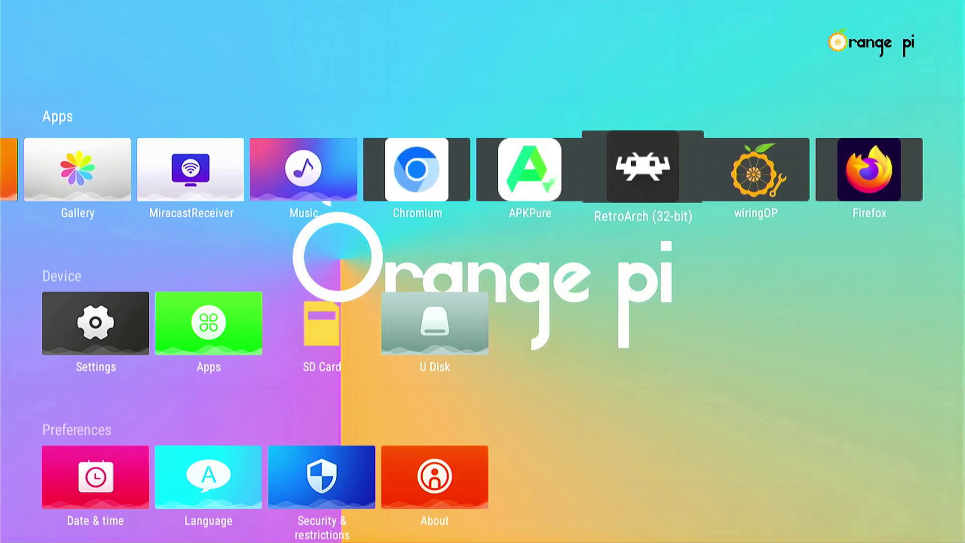
Find Firefox at the end of the home screen's Apps row and launch it.
{"action": "key", "text": "Left"}
{"action": "key", "text": "Left"}
{"action": "key", "text": "Left"}
{"action": "key", "text": "Right"}
{"action": "key", "text": "Right"}
{"action": "key", "text": "Right"}
{"action": "key", "text": "Right"}
{"action": "key", "text": "Right"}
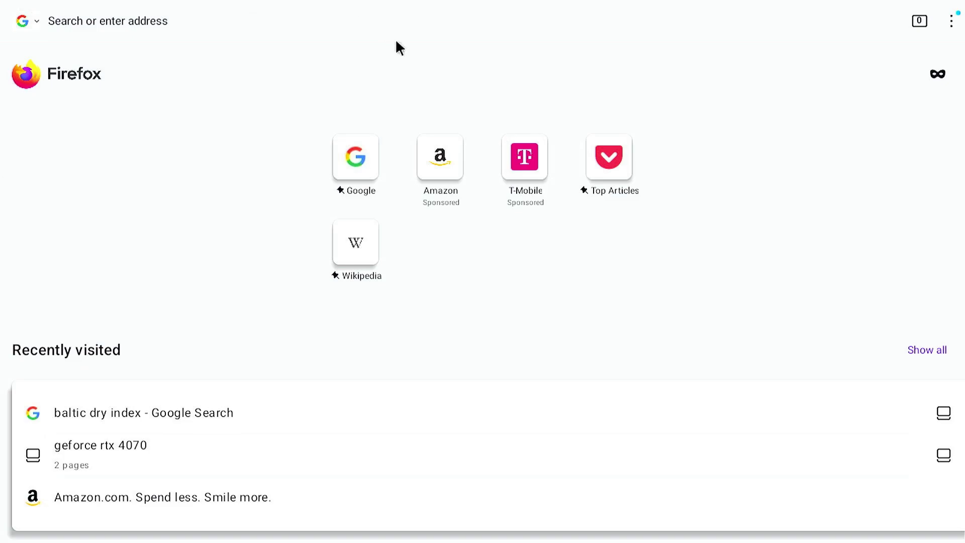
Open the AliExpress US website in Firefox.
{"action": "left_click", "coordinate": [379, 16]}
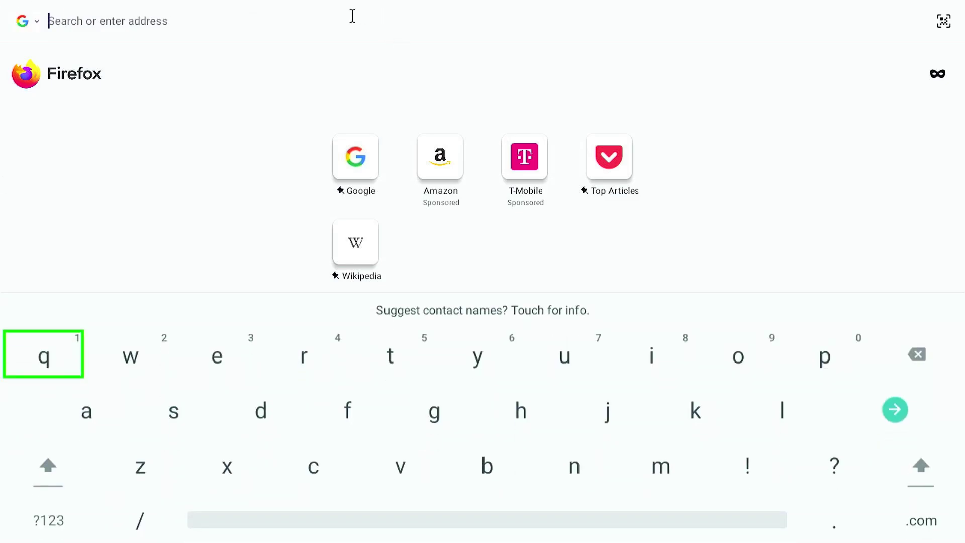
{"action": "type", "text": "aliexpress.us/?gatewayAdapt=glo2usa"}
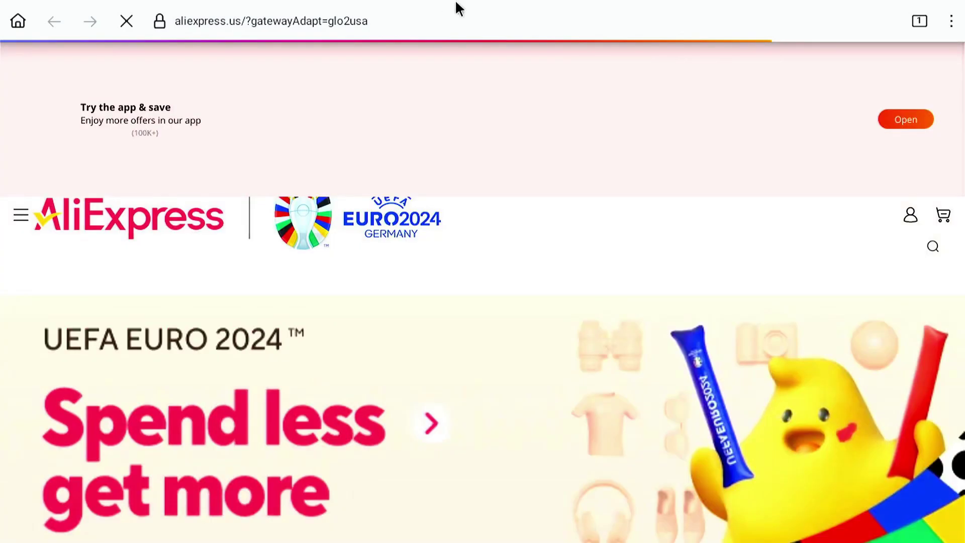
{"action": "scroll", "coordinate": [810, 238], "scroll_direction": "down", "scroll_amount": 3}
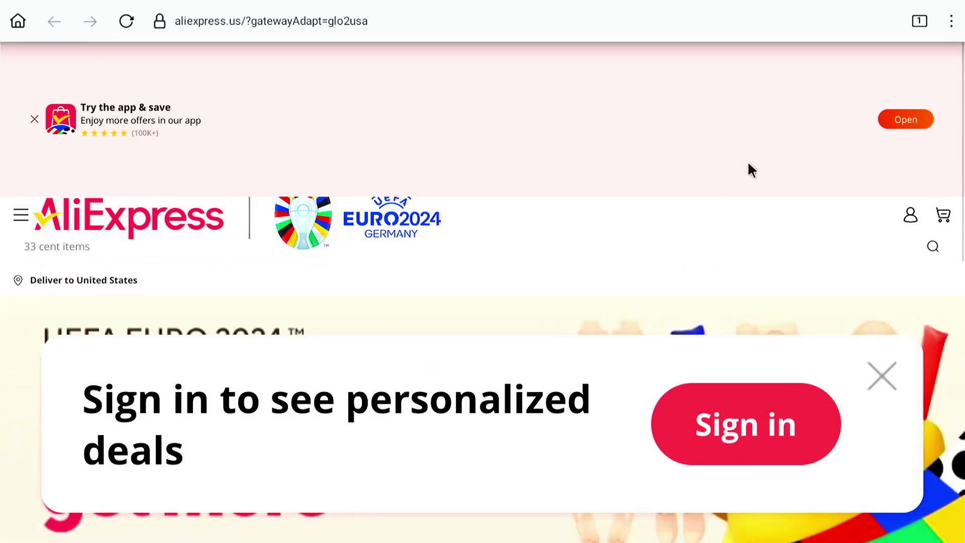
Go to the Amazon website at amazon.com.
{"action": "left_click", "coordinate": [367, 22]}
{"action": "type", "text": "www.a"}
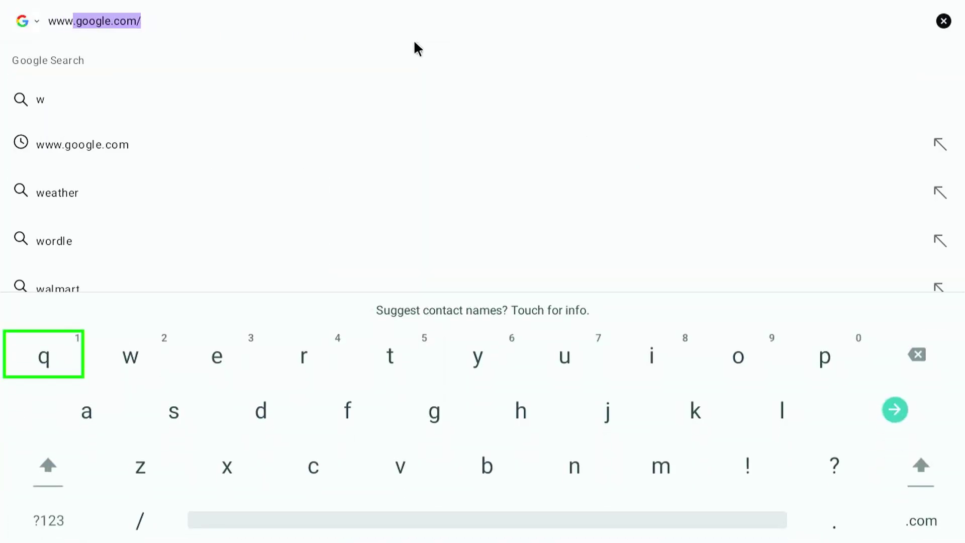
{"action": "type", "text": "ma"}
{"action": "key", "text": "Return"}
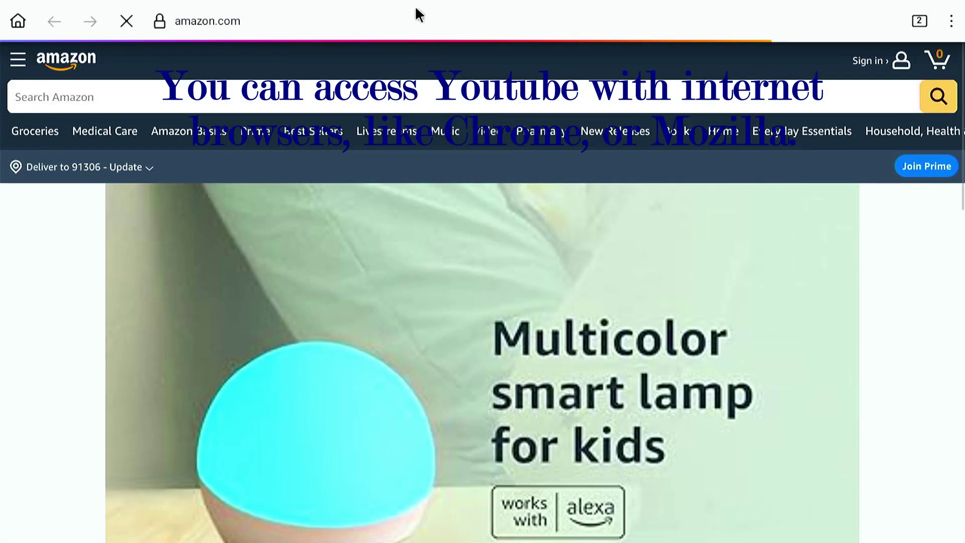
{"action": "left_click", "coordinate": [411, 21]}
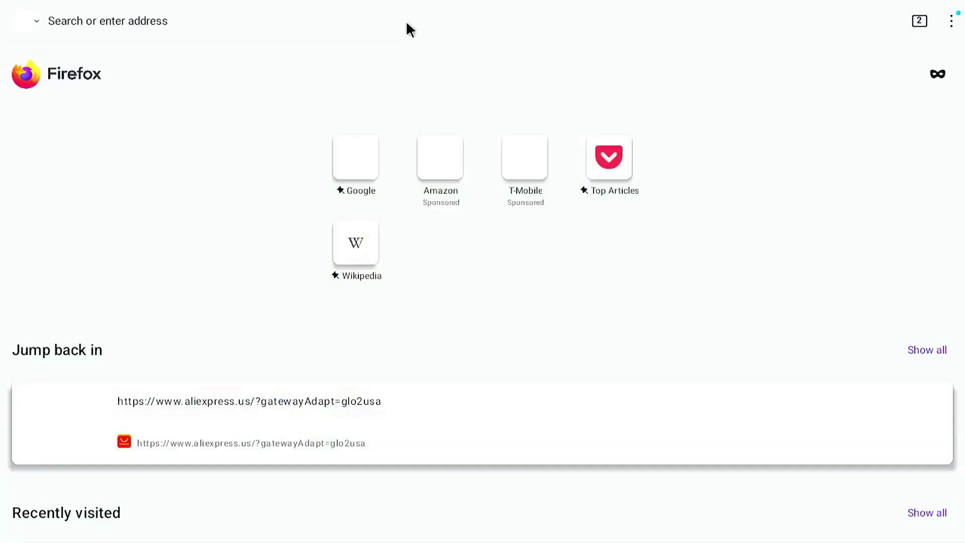
{"action": "type", "text": "www.ebay"}
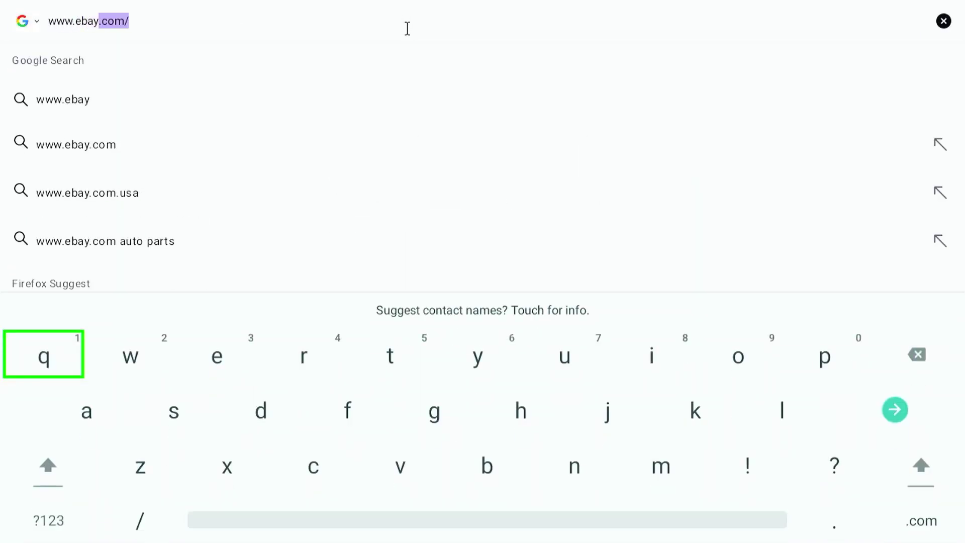
{"action": "key", "text": "Return"}
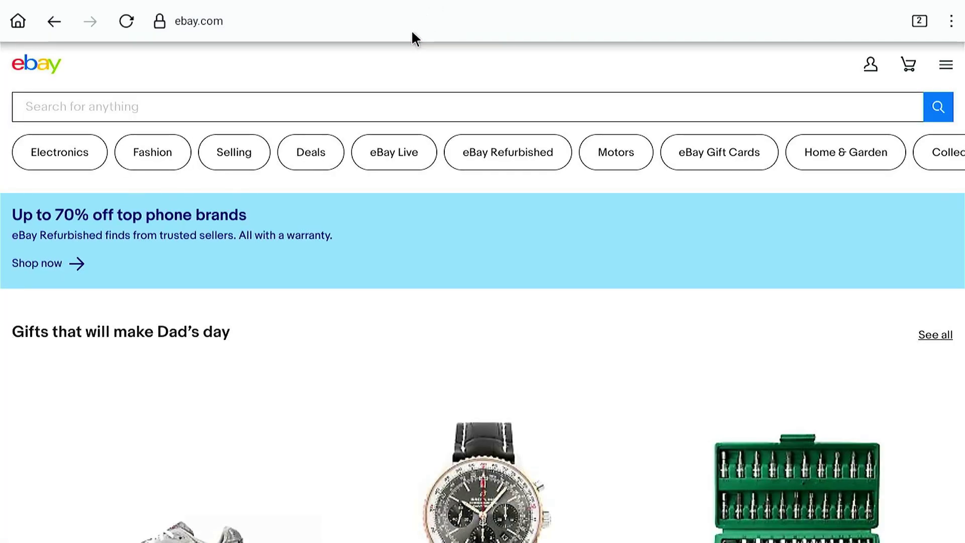
Go to the Etsy website at etsy.com.
{"action": "left_click", "coordinate": [411, 26]}
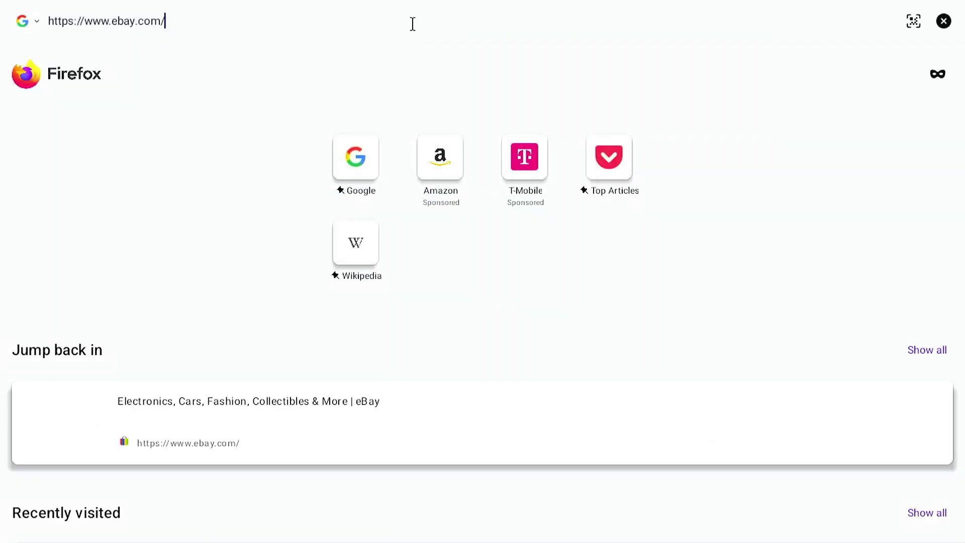
{"action": "left_click_drag", "start_coordinate": [412, 23], "coordinate": [3, 26]}
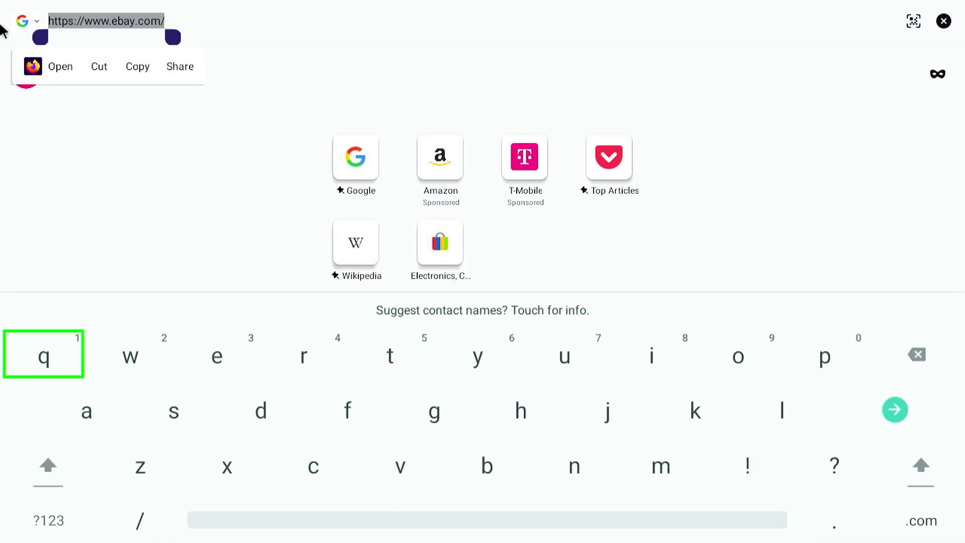
{"action": "type", "text": "exts"}
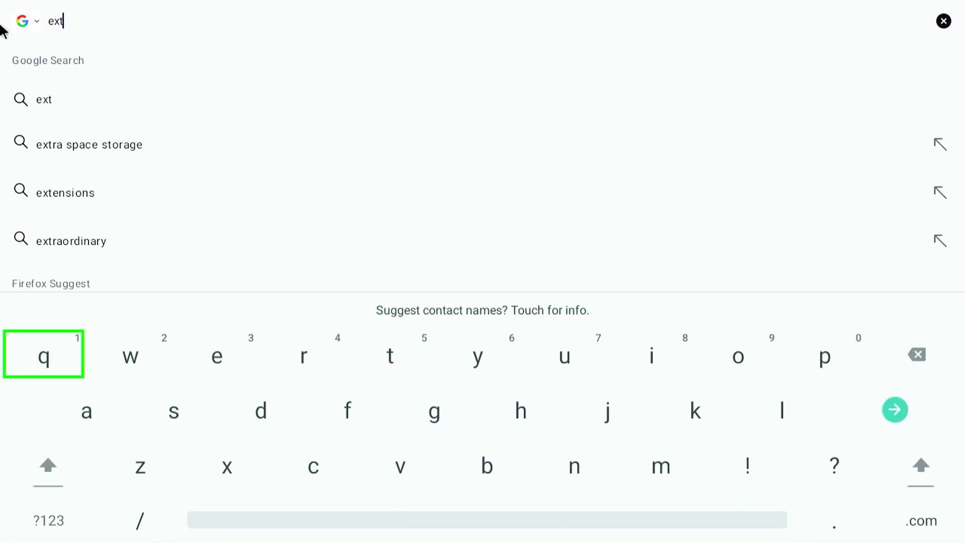
{"action": "key", "text": "BackSpace"}
{"action": "key", "text": "BackSpace"}
{"action": "key", "text": "BackSpace"}
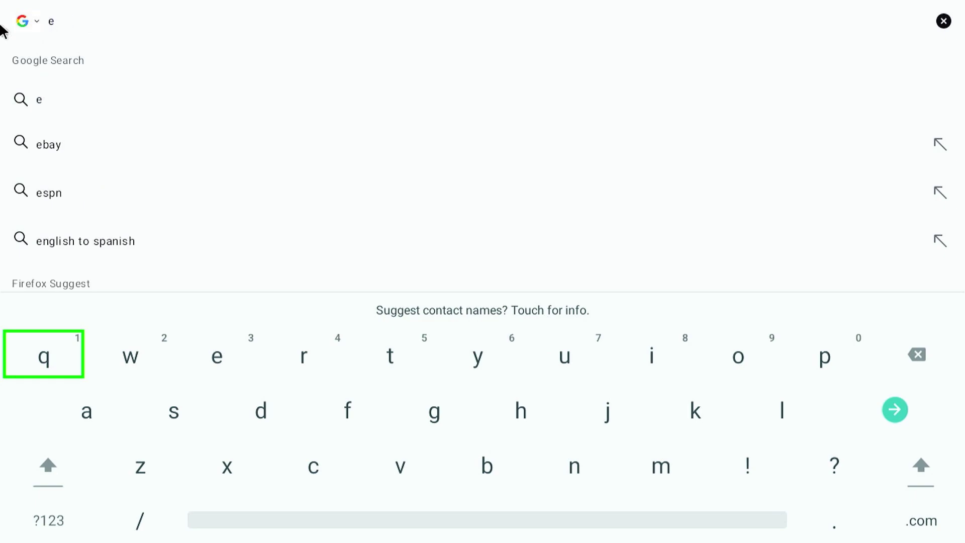
{"action": "type", "text": "tsy"}
{"action": "key", "text": "Return"}
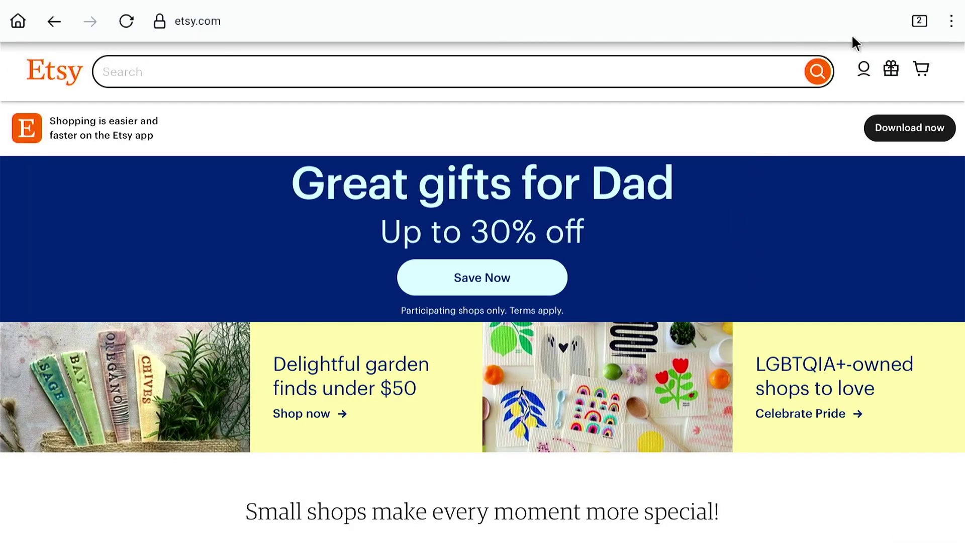
Go back through the visited shopping sites, dismissing eBay's Add to Home screen offer, and exit Firefox to the home screen.
{"action": "key", "text": "alt+Left"}
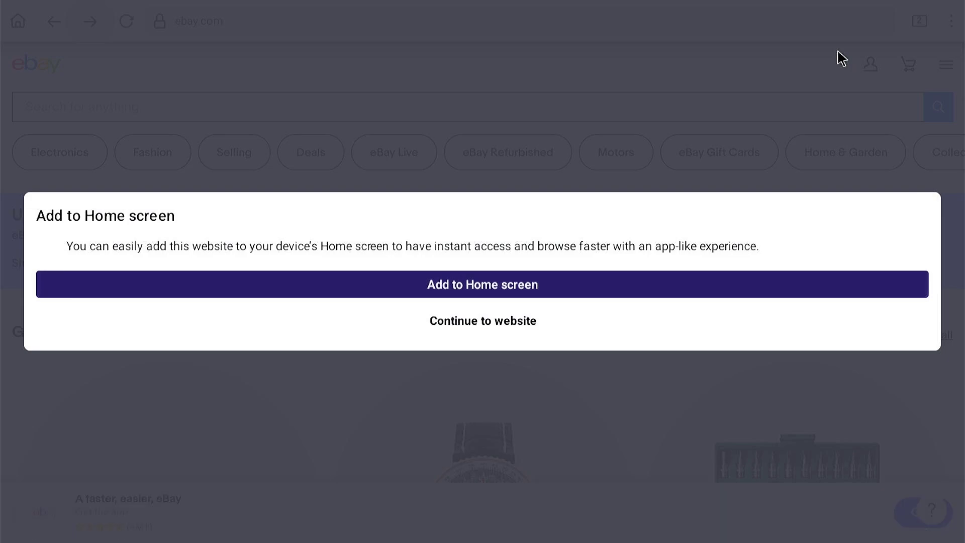
{"action": "key", "text": "Escape"}
{"action": "key", "text": "alt+Left"}
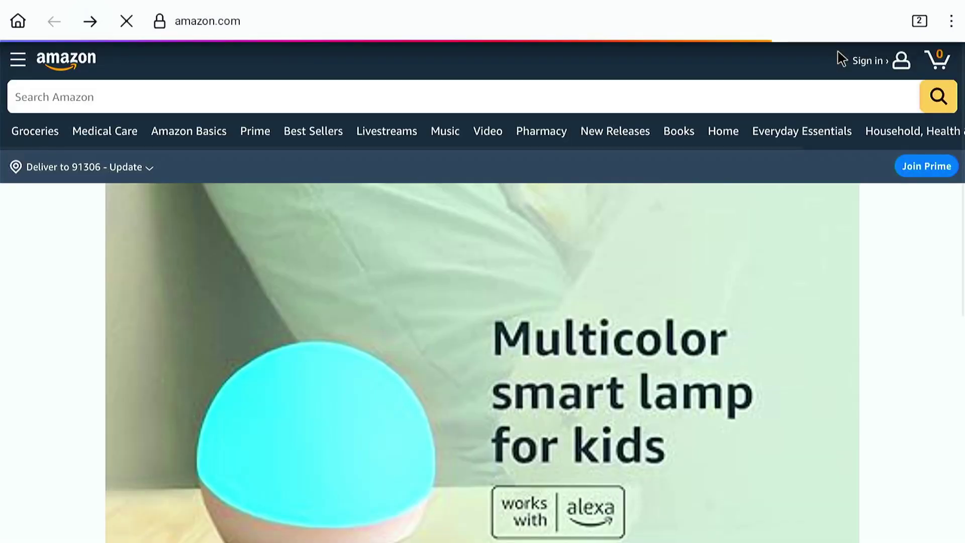
{"action": "key", "text": "alt+Left"}
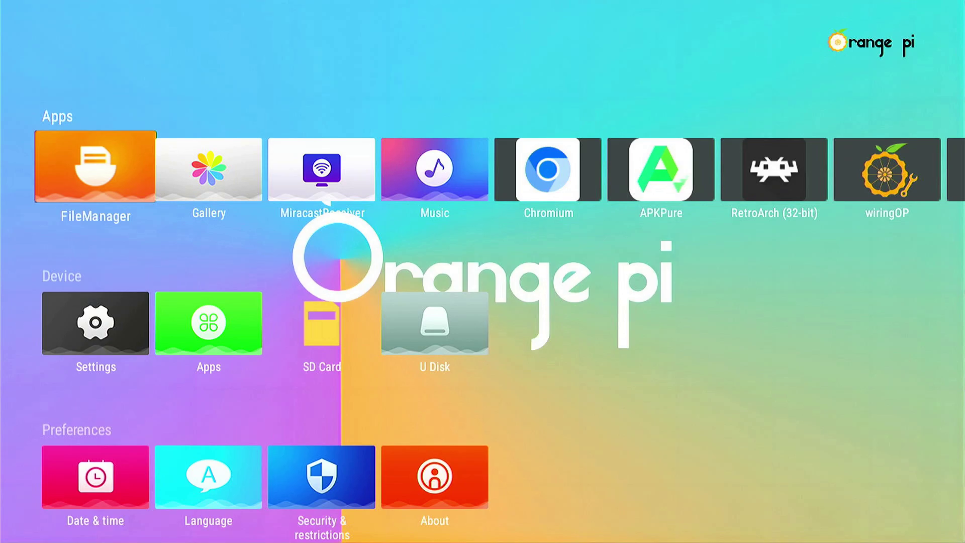
Look through the installed apps in the home screen's Apps row and return to FileManager.
{"action": "key", "text": "Right"}
{"action": "key", "text": "Right"}
{"action": "key", "text": "Right"}
{"action": "key", "text": "Right"}
{"action": "key", "text": "Right"}
{"action": "key", "text": "Right"}
{"action": "key", "text": "Right"}
{"action": "key", "text": "Left"}
{"action": "key", "text": "Left"}
{"action": "key", "text": "Left"}
{"action": "key", "text": "Left"}
{"action": "key", "text": "Left"}
{"action": "key", "text": "Left"}
{"action": "key", "text": "Left"}
{"action": "key", "text": "Left"}
{"action": "key", "text": "Down"}
{"action": "key", "text": "Up"}
Request a device shutdown and select OK in the power-off confirmation.
{"action": "key", "text": "XF86PowerOff"}
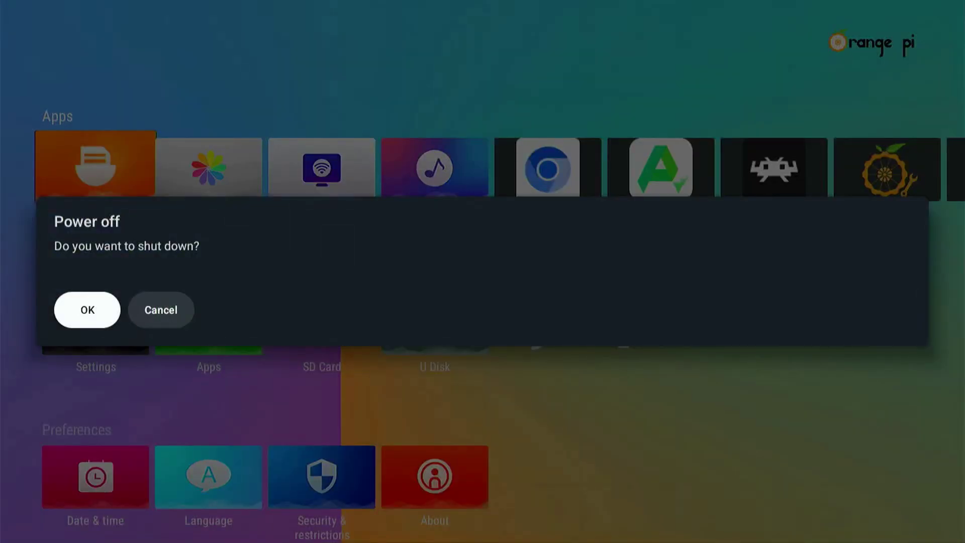
{"action": "key", "text": "Right"}
{"action": "key", "text": "Left"}
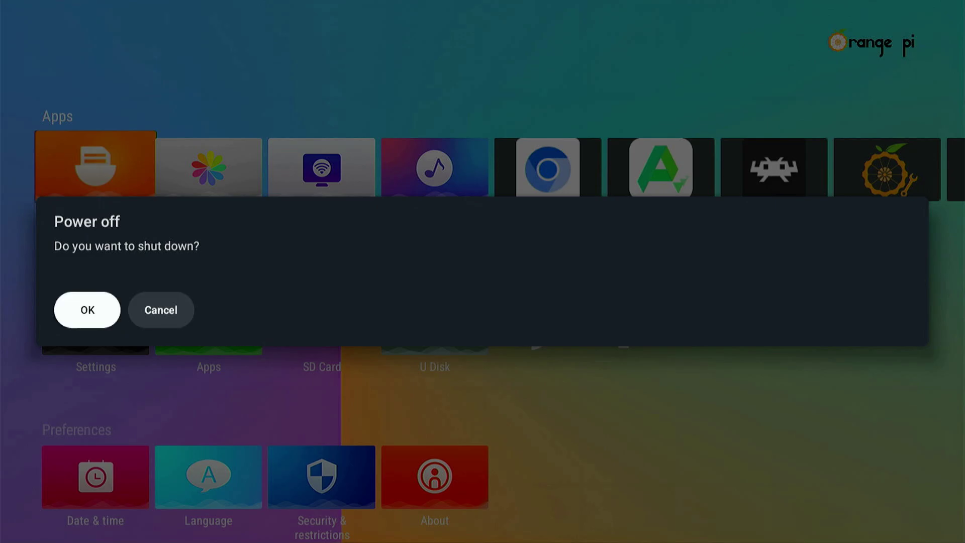